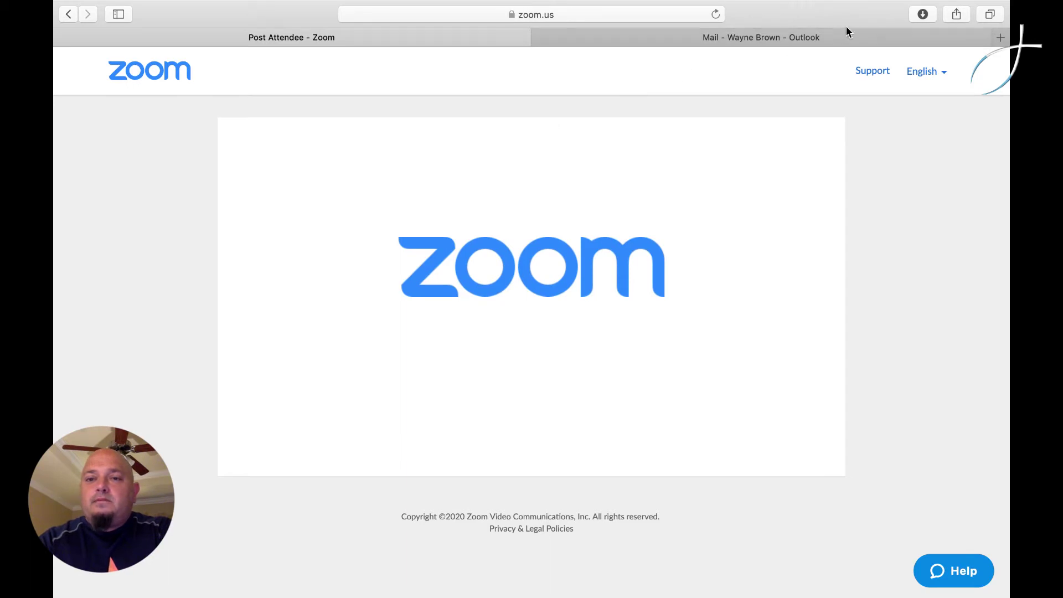
# - Load zoom.us from the browser address bar
pyautogui.click(623, 13)
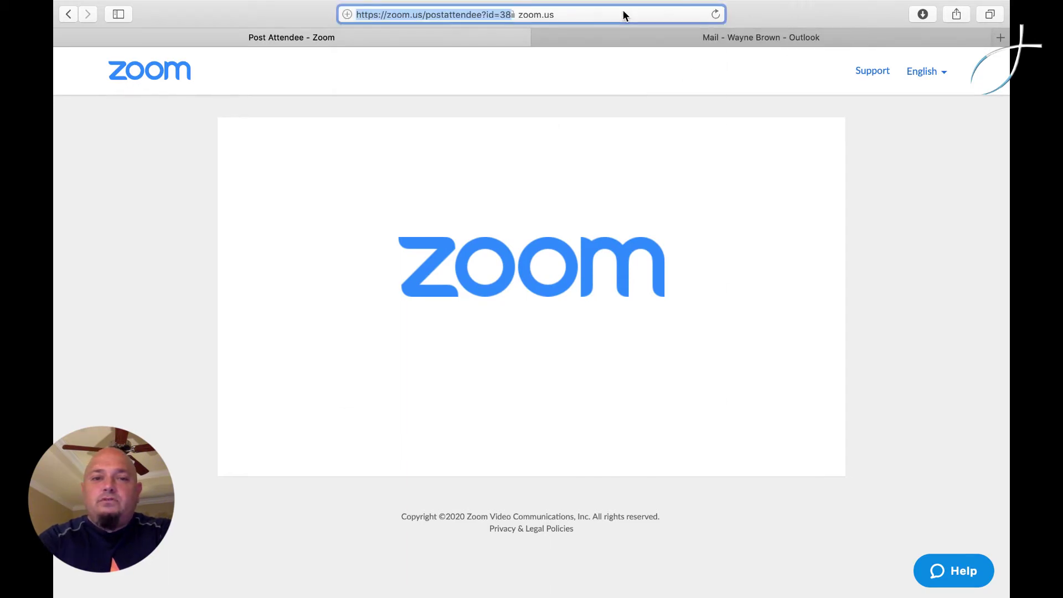
pyautogui.press('BackSpace')
pyautogui.write('zoom.us')
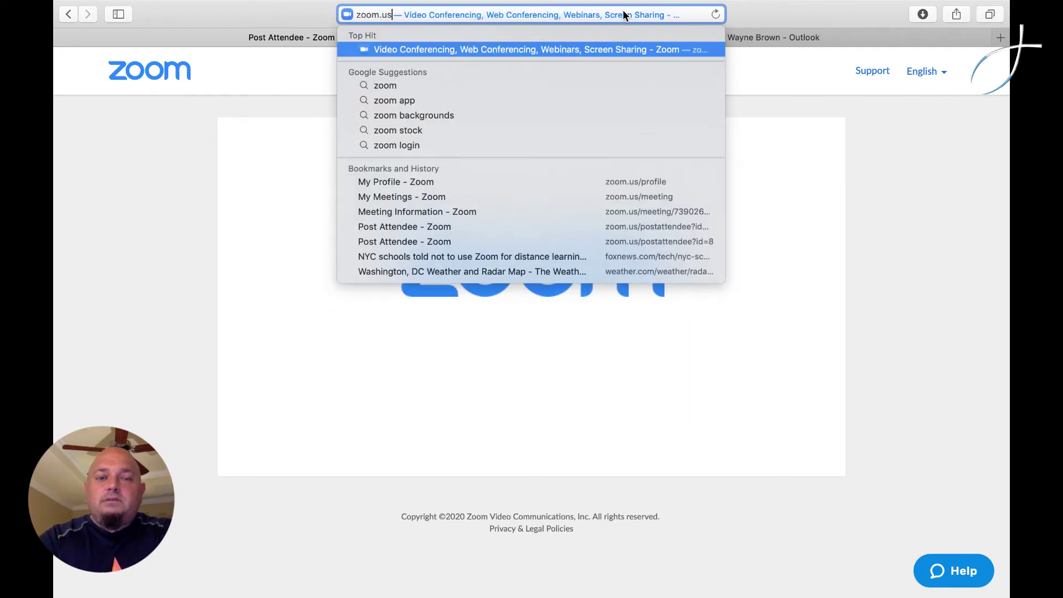
pyautogui.press('Return')
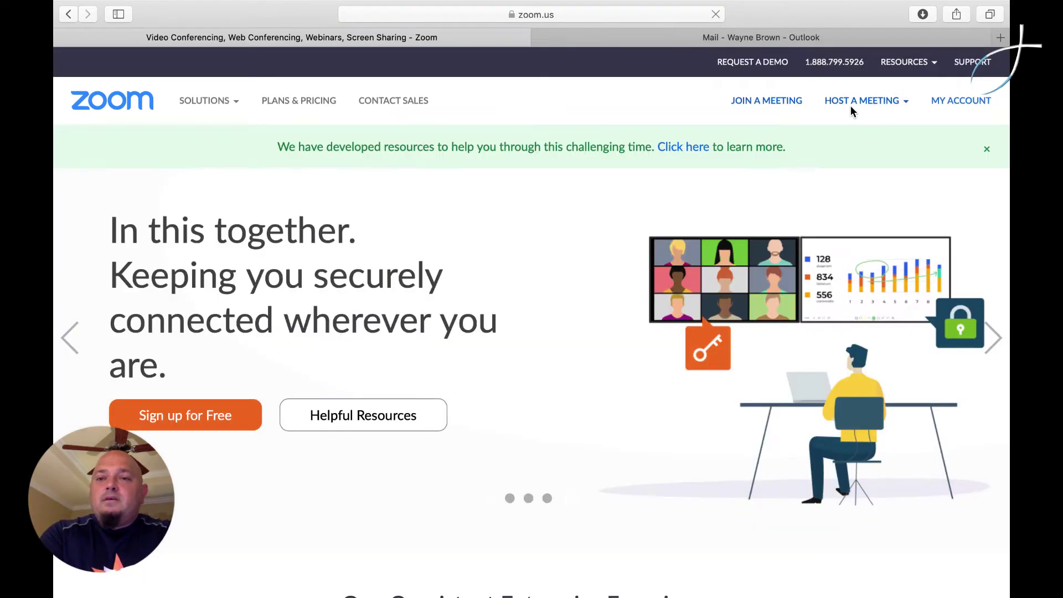
# - Open the My Account profile page and sign out of Zoom
pyautogui.click(945, 102)
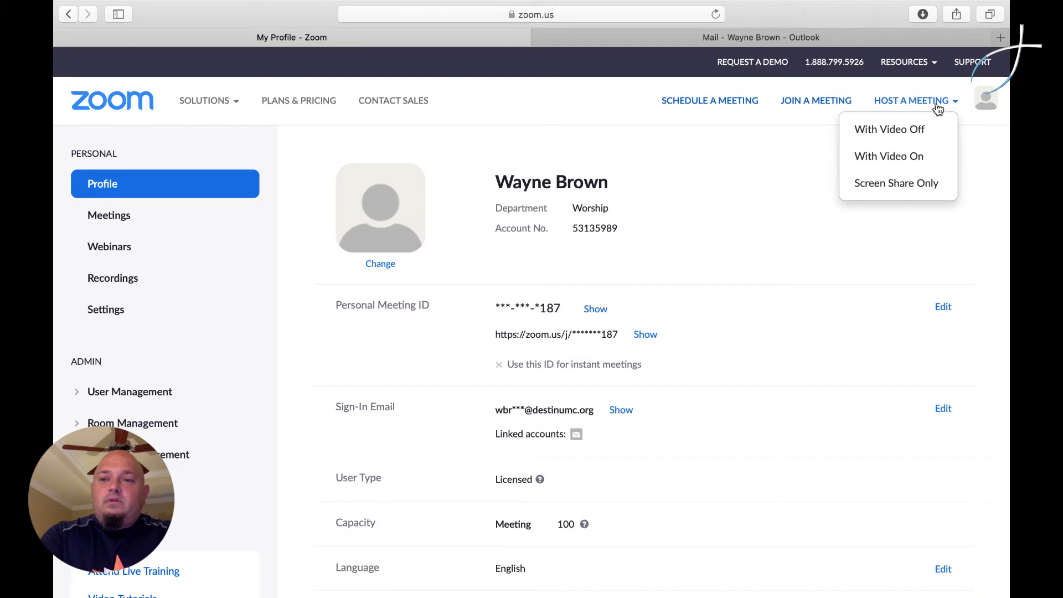
pyautogui.moveTo(984, 104)
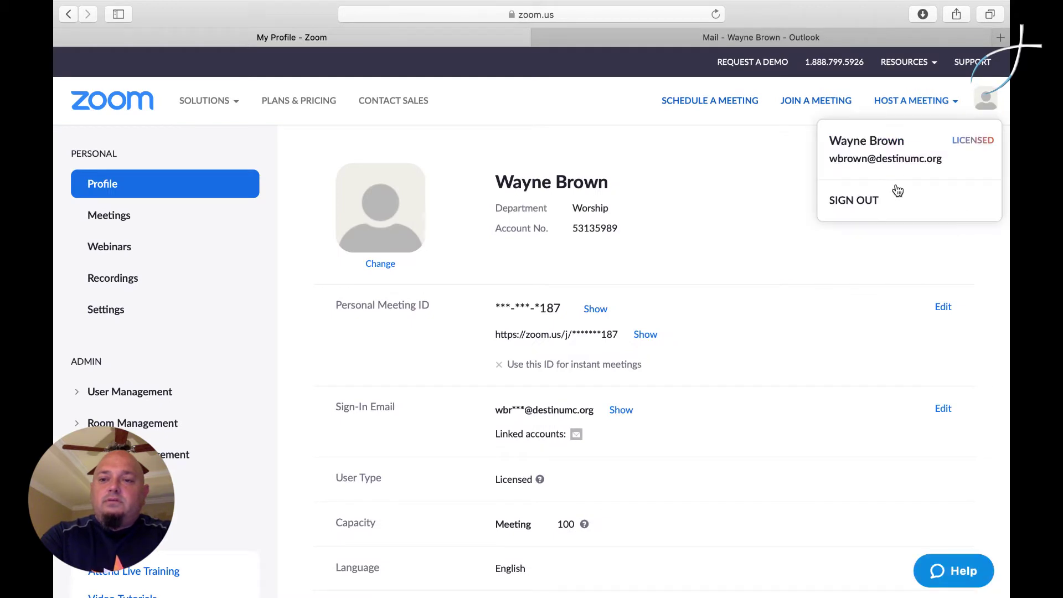
pyautogui.click(882, 205)
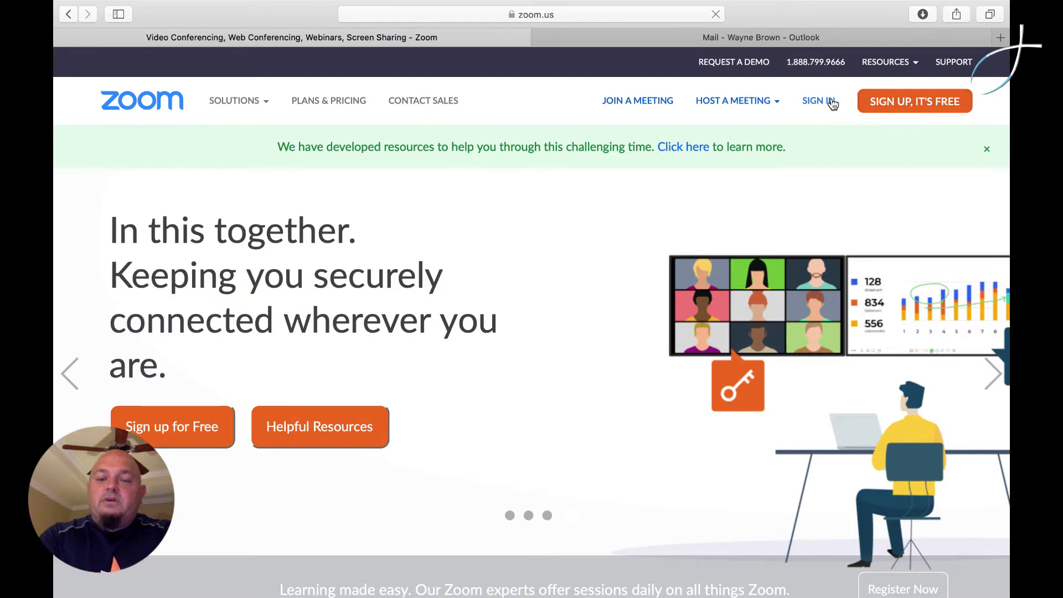
# - Sign back in with the account e-mail and password
pyautogui.click(832, 105)
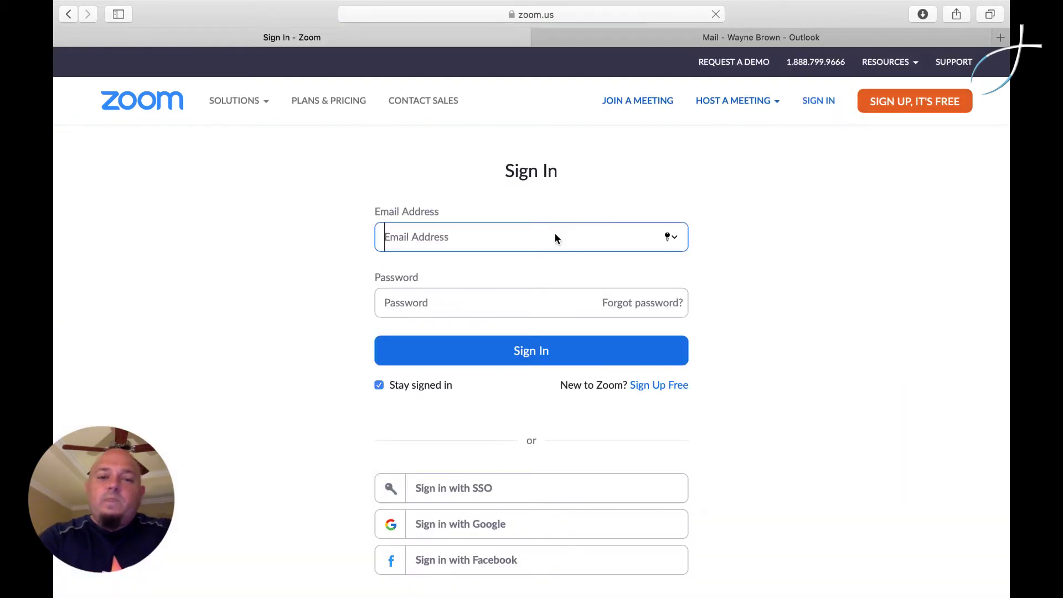
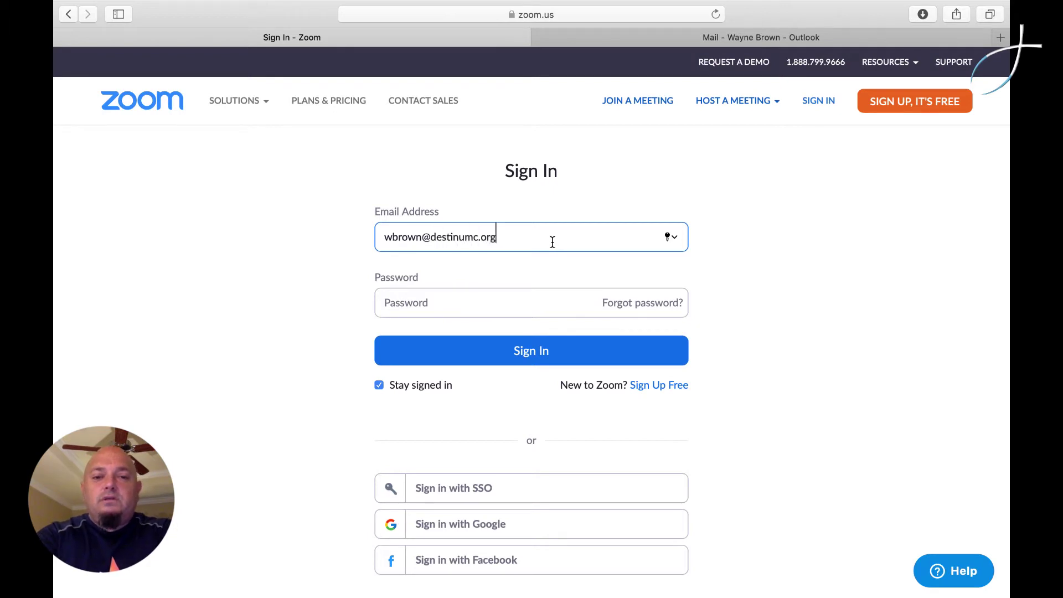
pyautogui.press('Tab')
pyautogui.write('•••••••••')
pyautogui.press('Return')
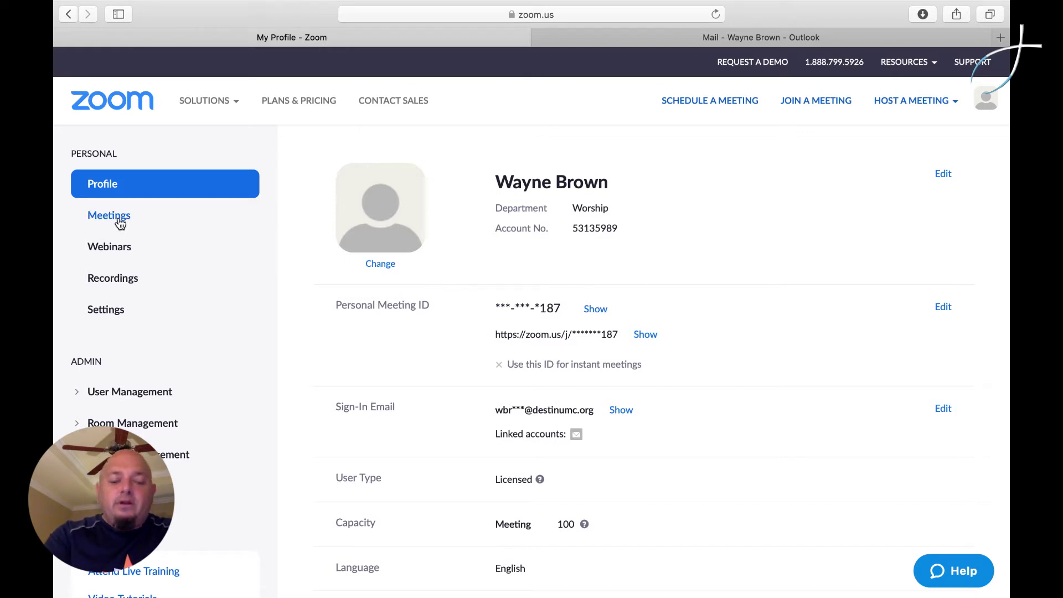
# - Copy the full DestinBeachWorship Facebook Live invitation from the Meetings list into the Outlook draft
pyautogui.click(120, 222)
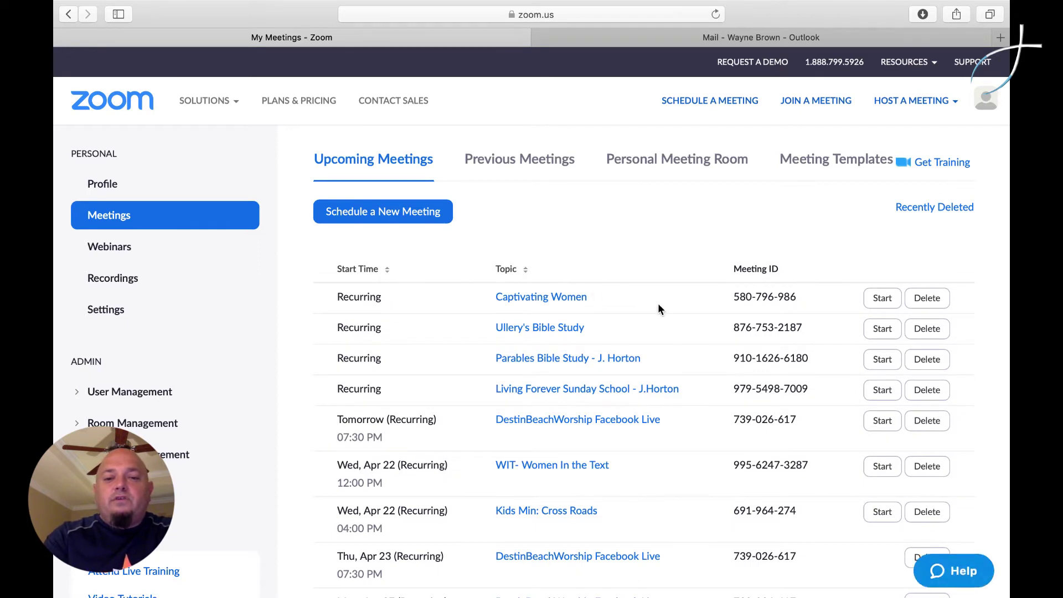
pyautogui.scroll(-3, 657, 303)
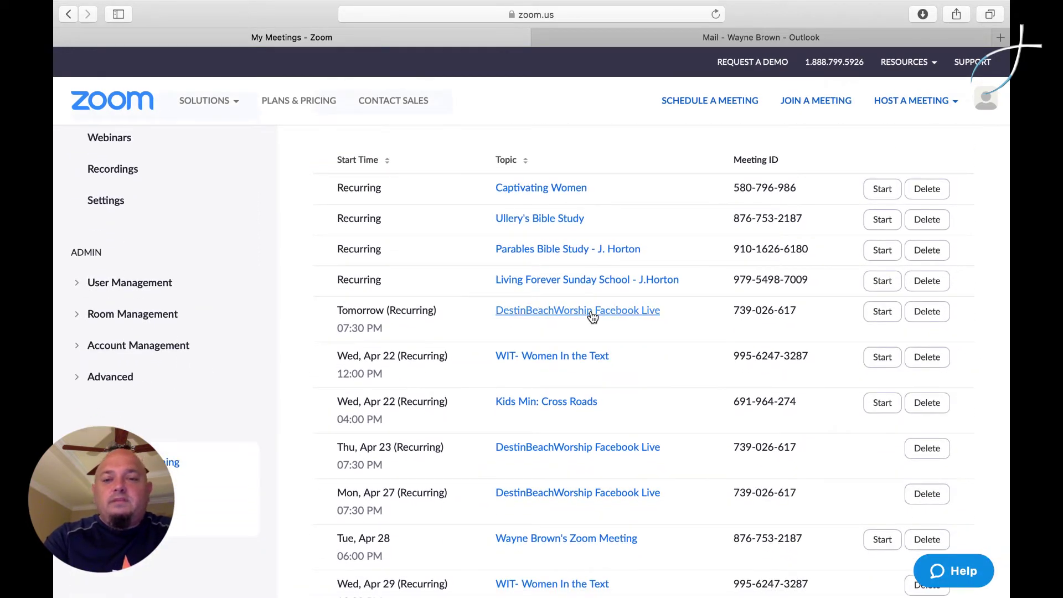
pyautogui.click(593, 316)
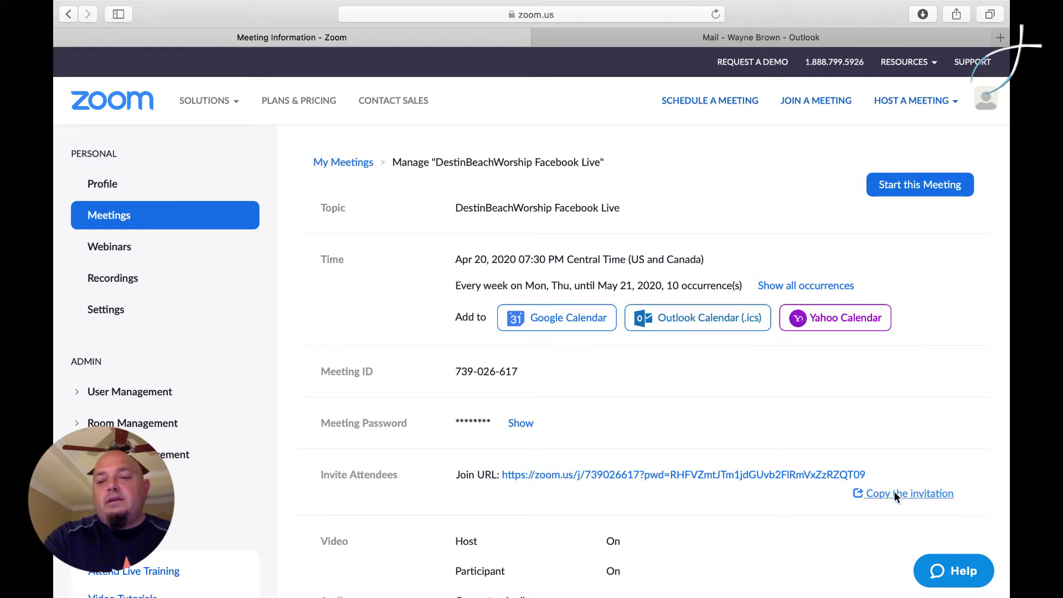
pyautogui.click(911, 498)
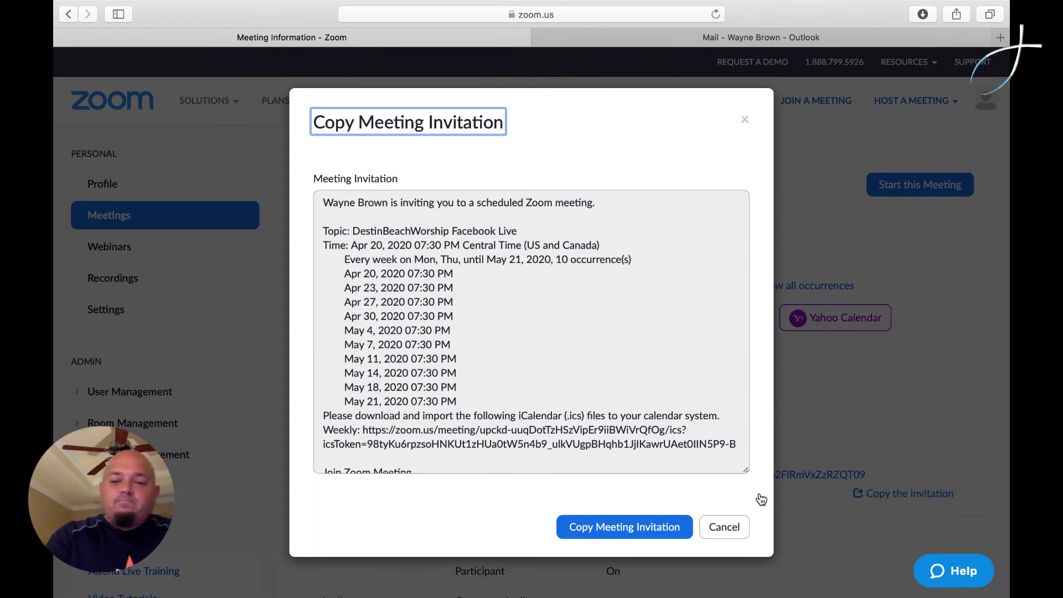
pyautogui.click(643, 526)
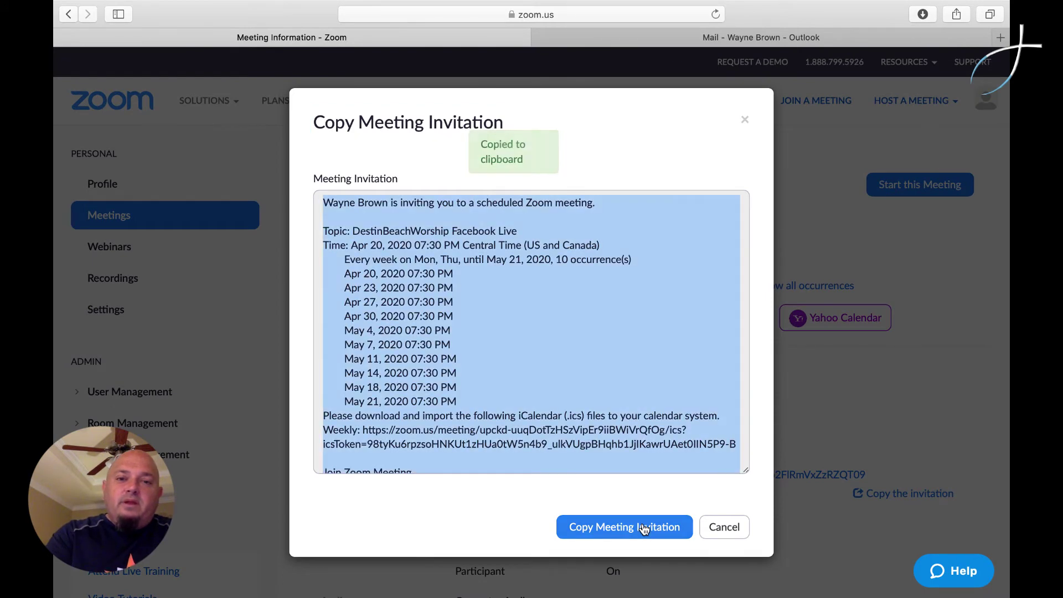
pyautogui.click(739, 37)
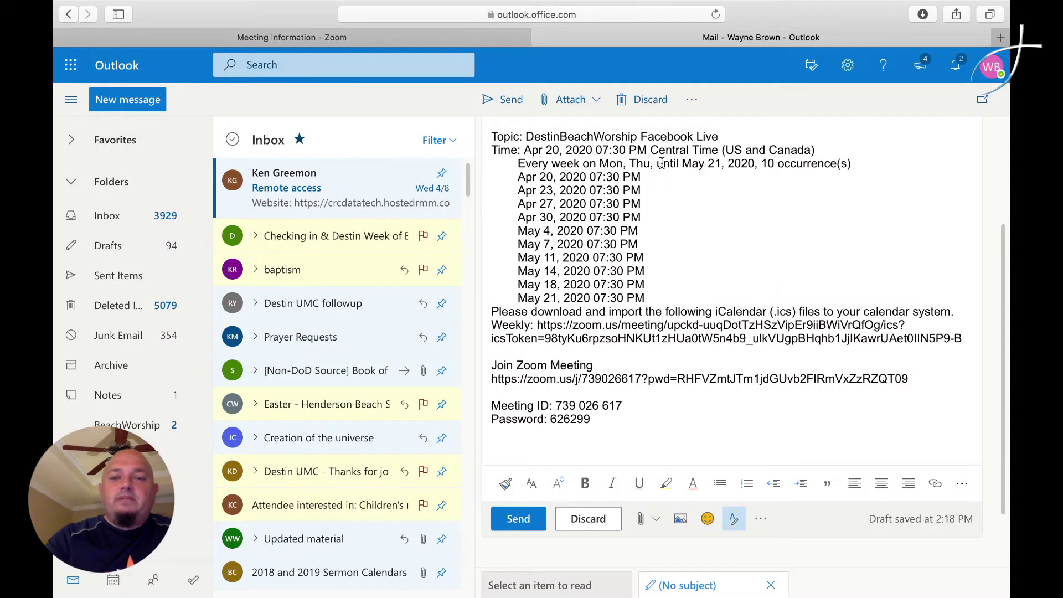
# - Review the pasted invitation and its join link in the Outlook draft, then go back to Zoom
pyautogui.scroll(5, 673, 195)
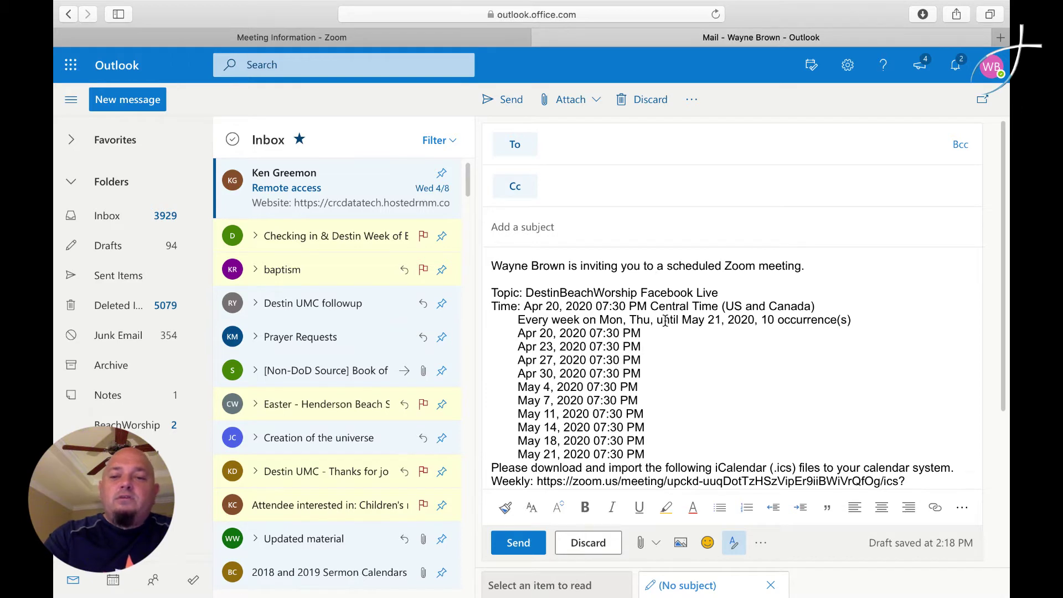
pyautogui.scroll(-5, 665, 321)
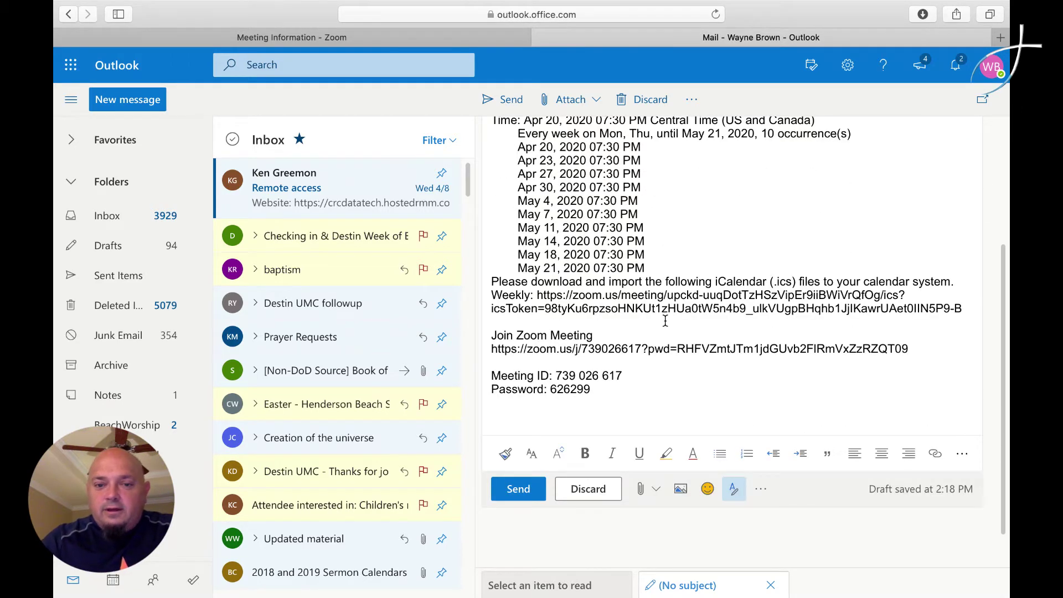
pyautogui.moveTo(493, 351); pyautogui.dragTo(922, 348)
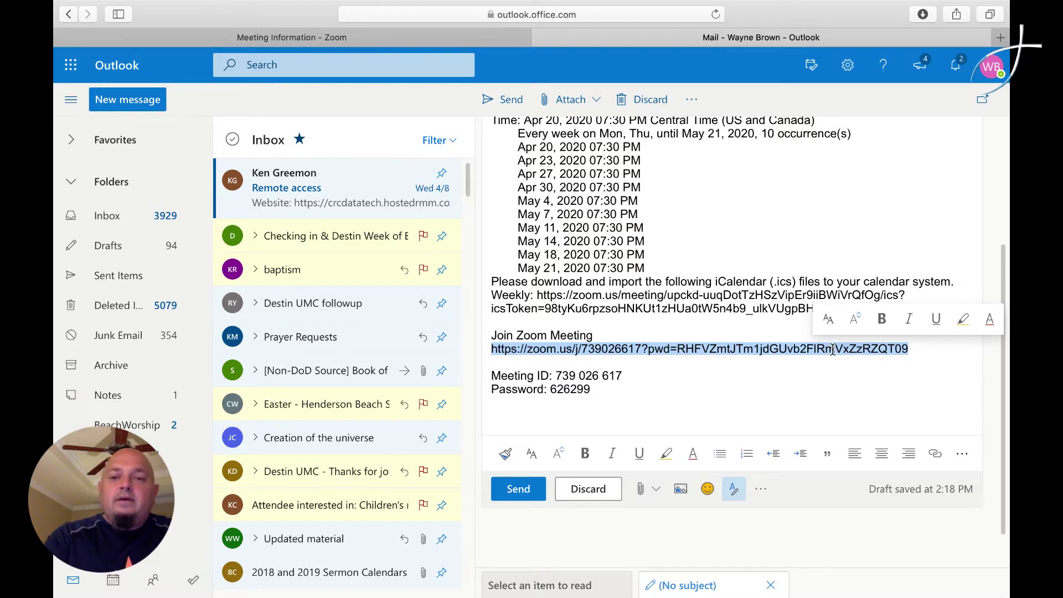
pyautogui.click(780, 301)
pyautogui.scroll(5, 780, 300)
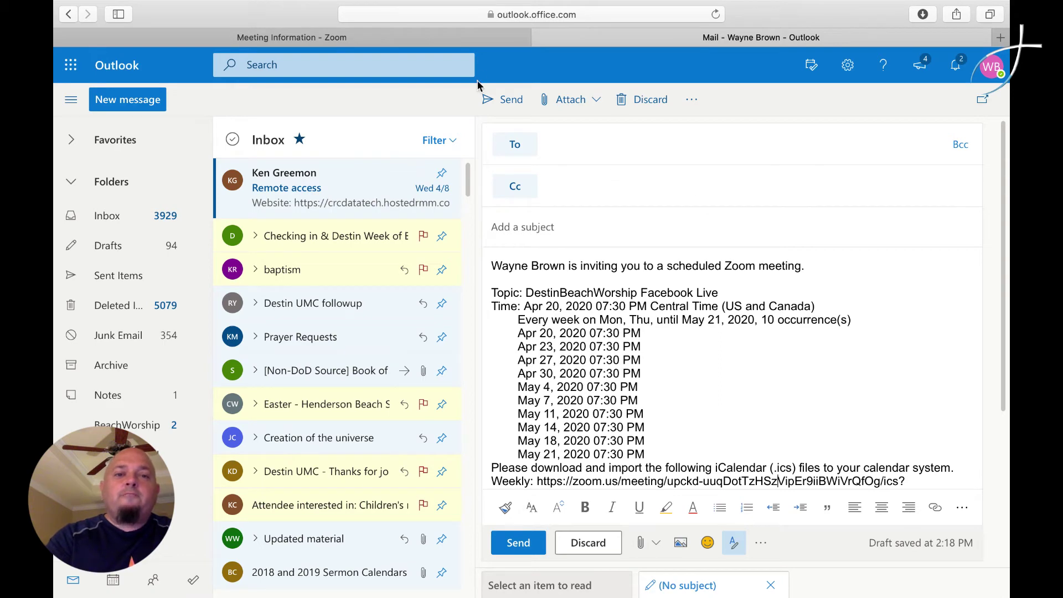
pyautogui.click(389, 42)
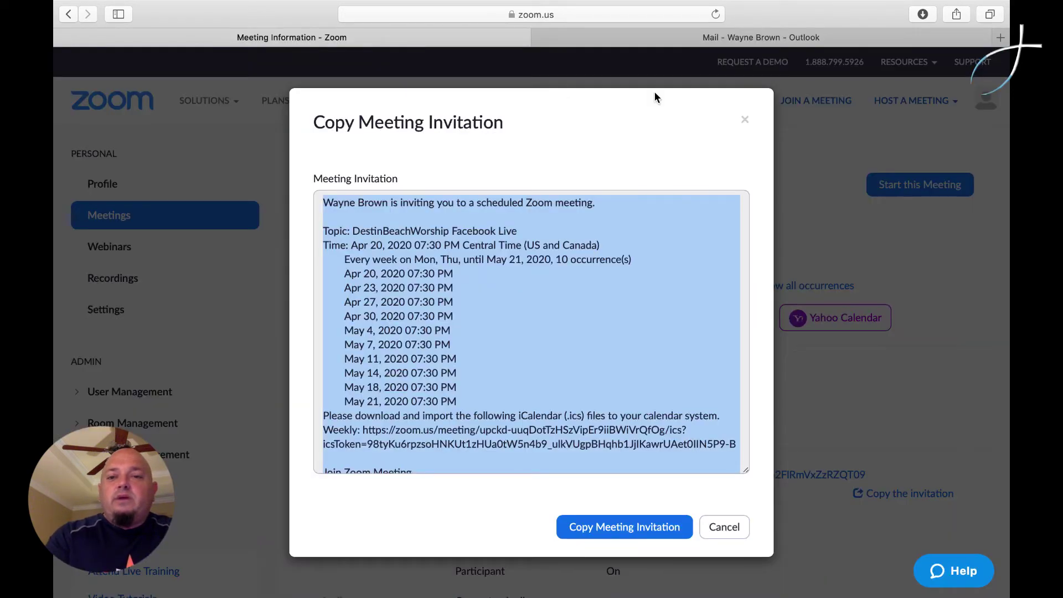
# - Close the invitation dialog and launch the DestinBeachWorship meeting in the Zoom app
pyautogui.click(743, 118)
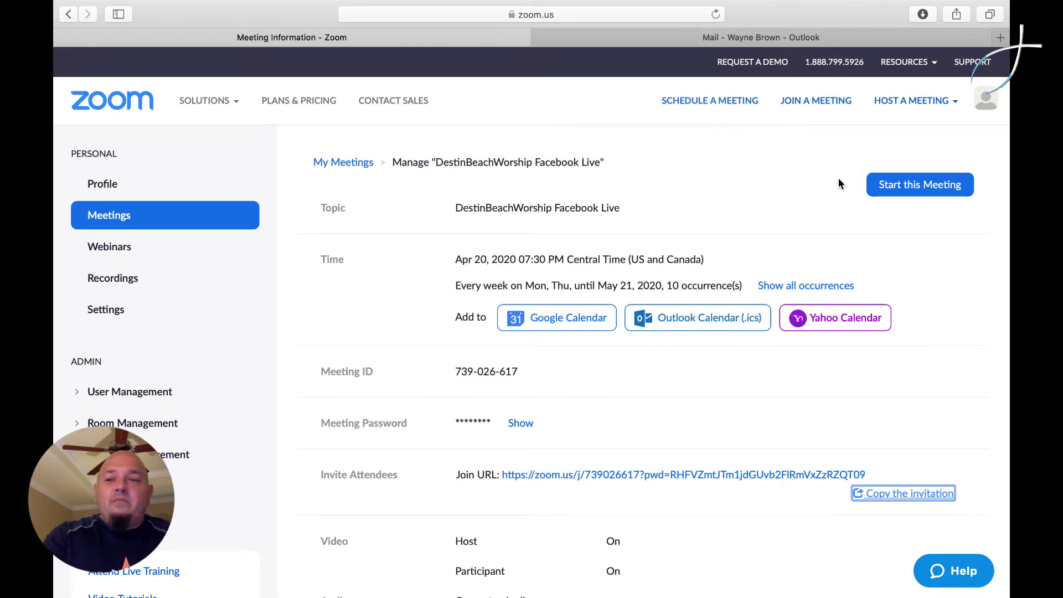
pyautogui.click(909, 191)
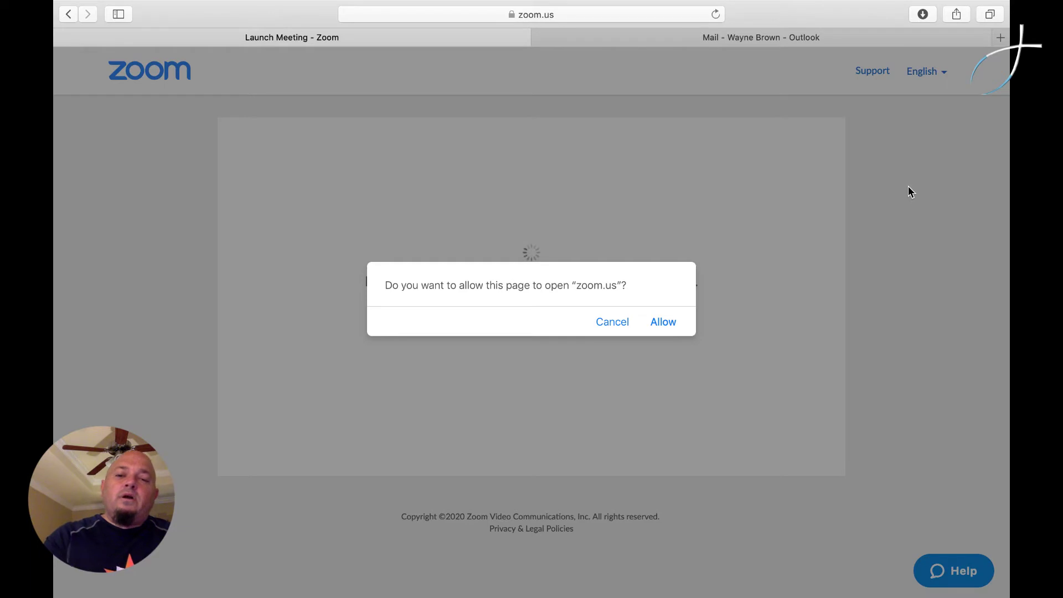
pyautogui.click(663, 323)
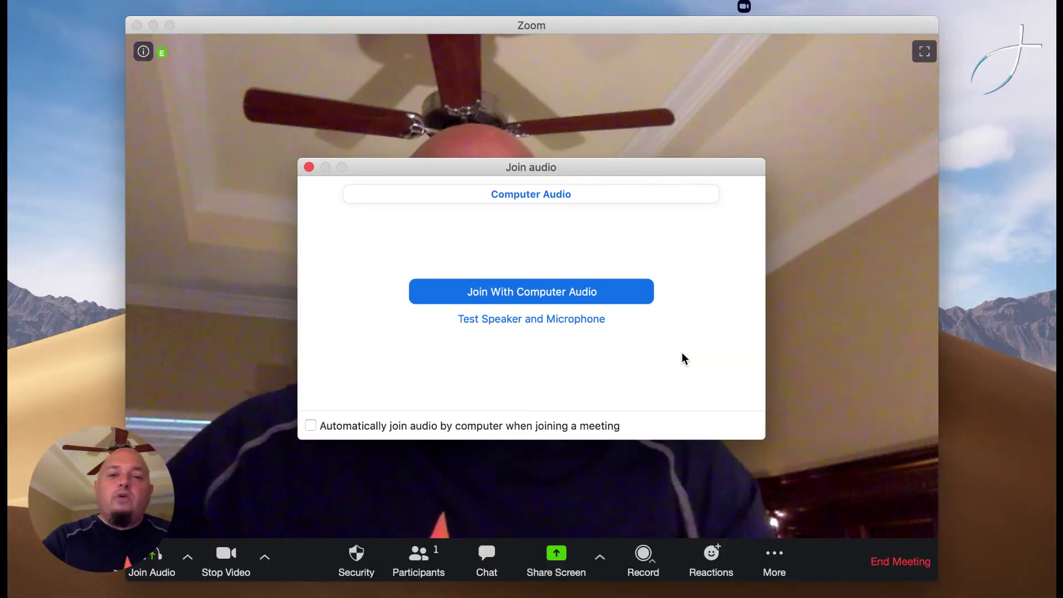
# - Join the meeting audio with computer audio
pyautogui.click(623, 297)
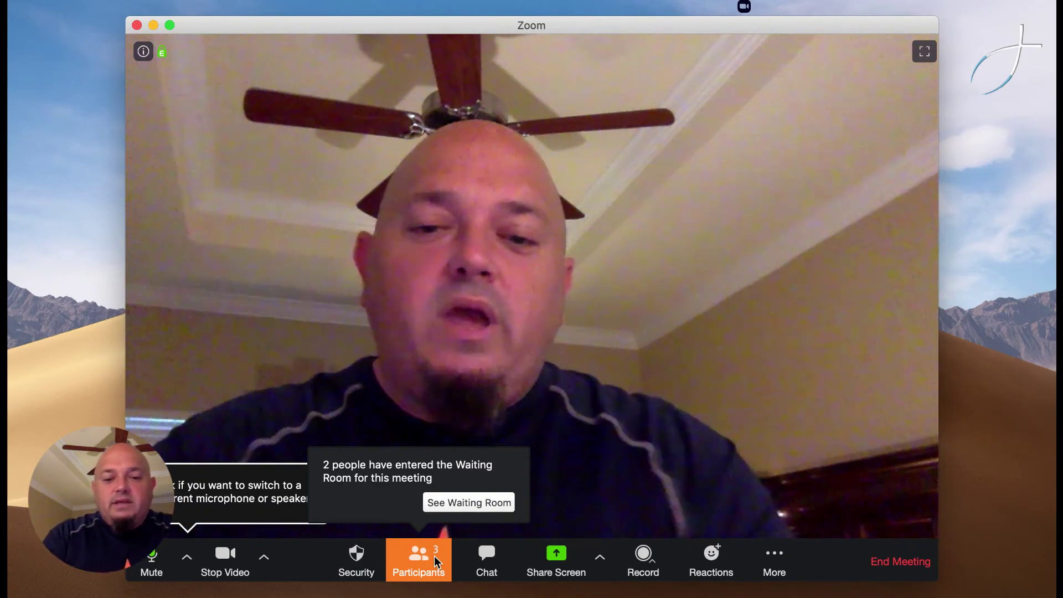
# - Admit both guests waiting in the Waiting Room
pyautogui.click(471, 503)
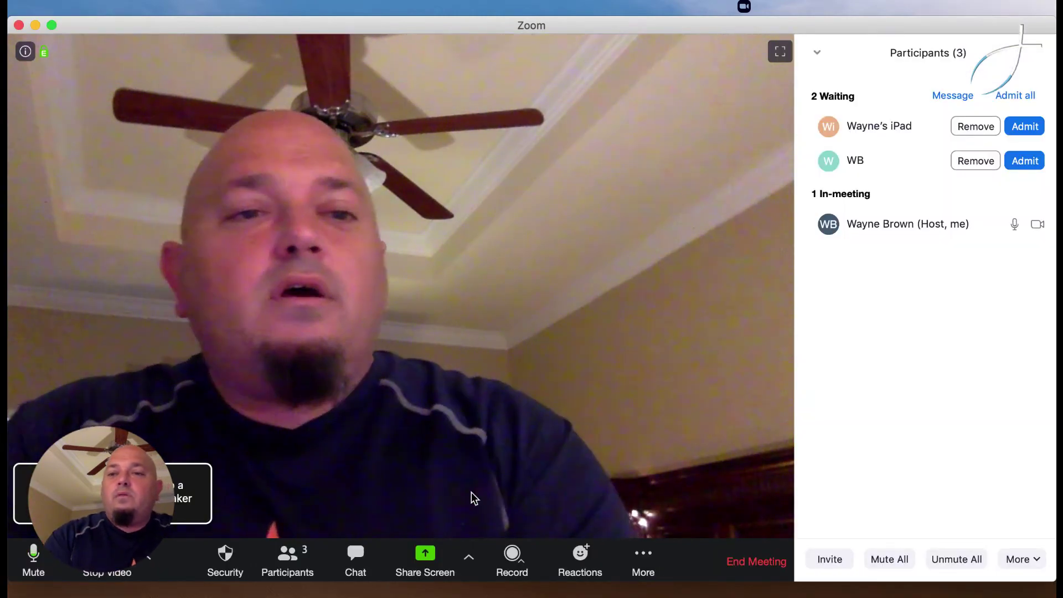
pyautogui.moveTo(824, 233)
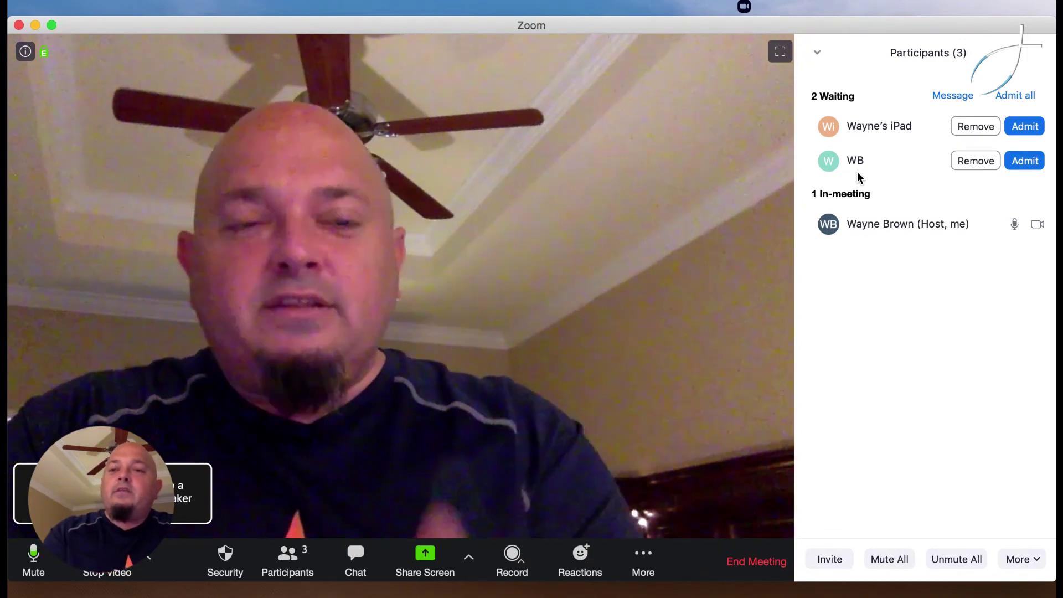
pyautogui.click(1027, 129)
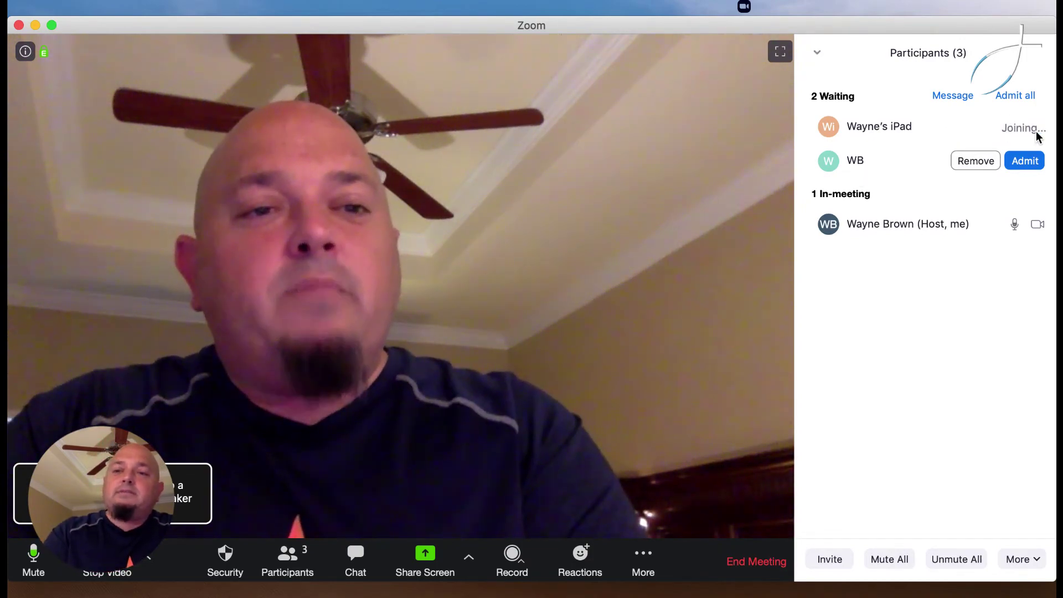
pyautogui.click(1036, 161)
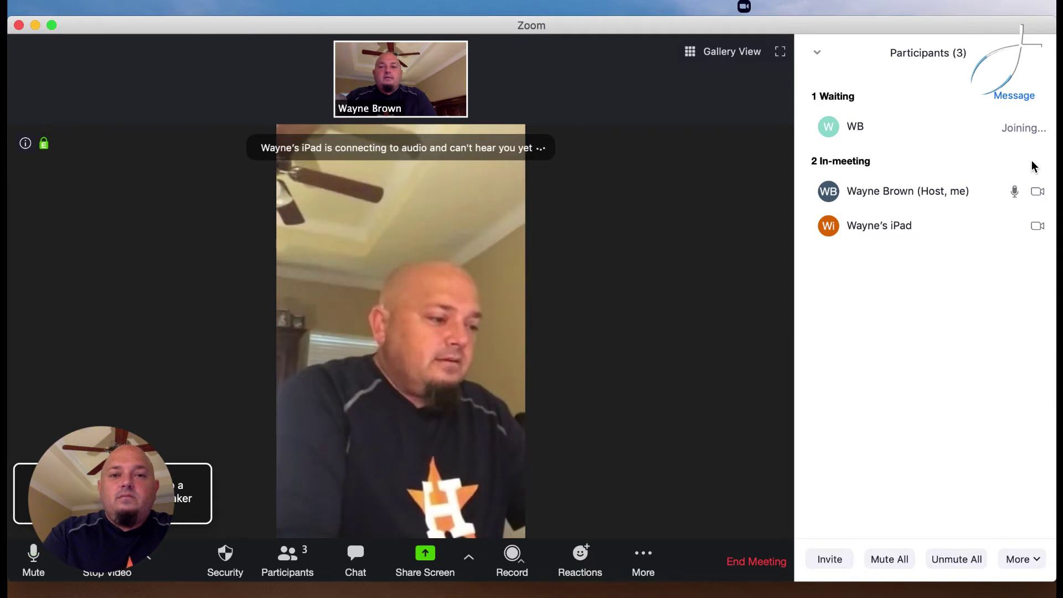
# - Switch to Gallery View for all three participants and open the meeting chat
pyautogui.click(729, 53)
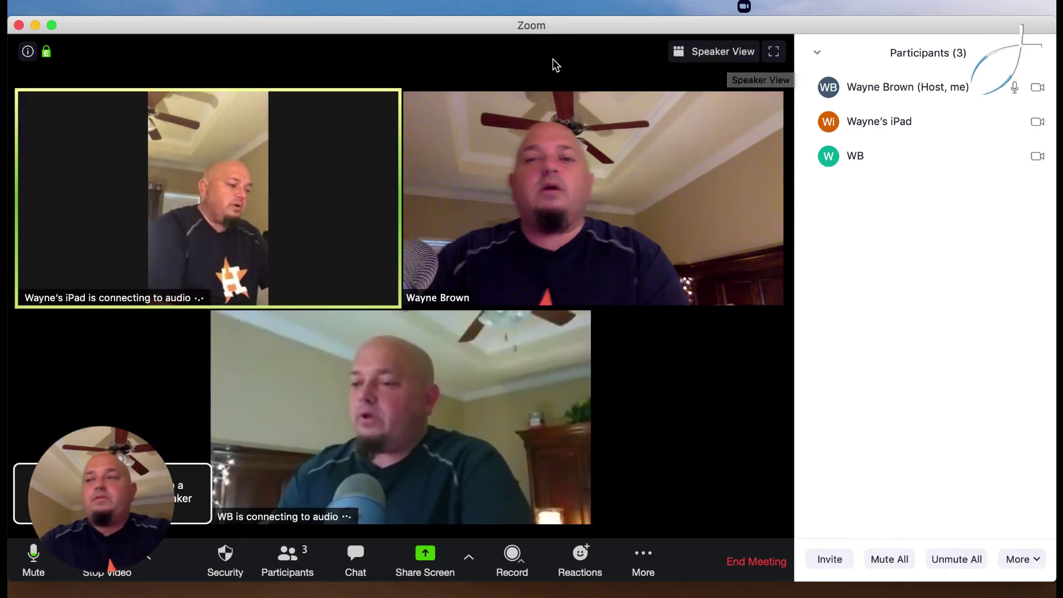
pyautogui.moveTo(386, 98)
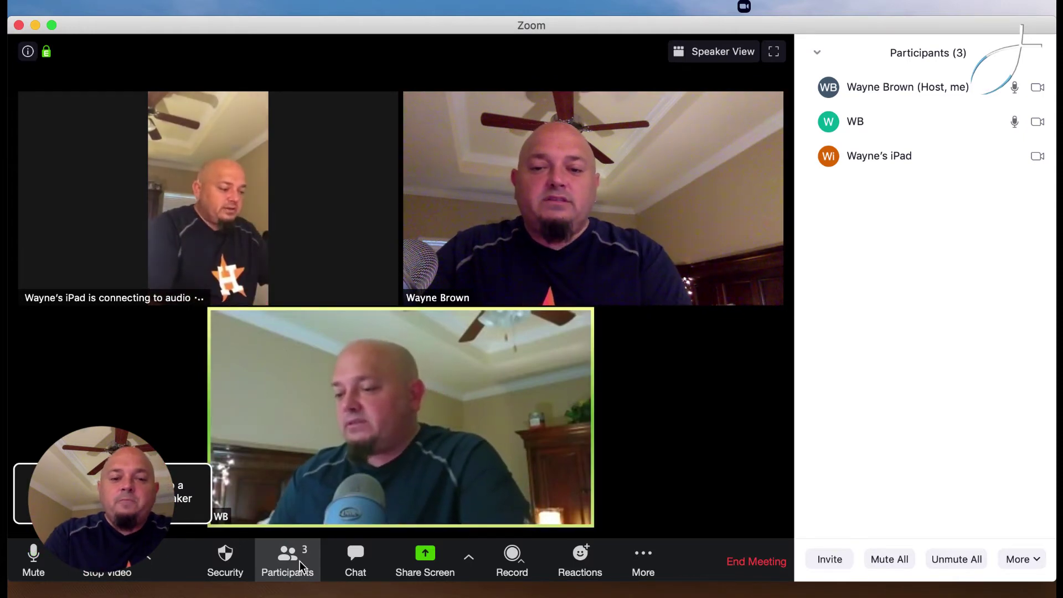
pyautogui.click(356, 559)
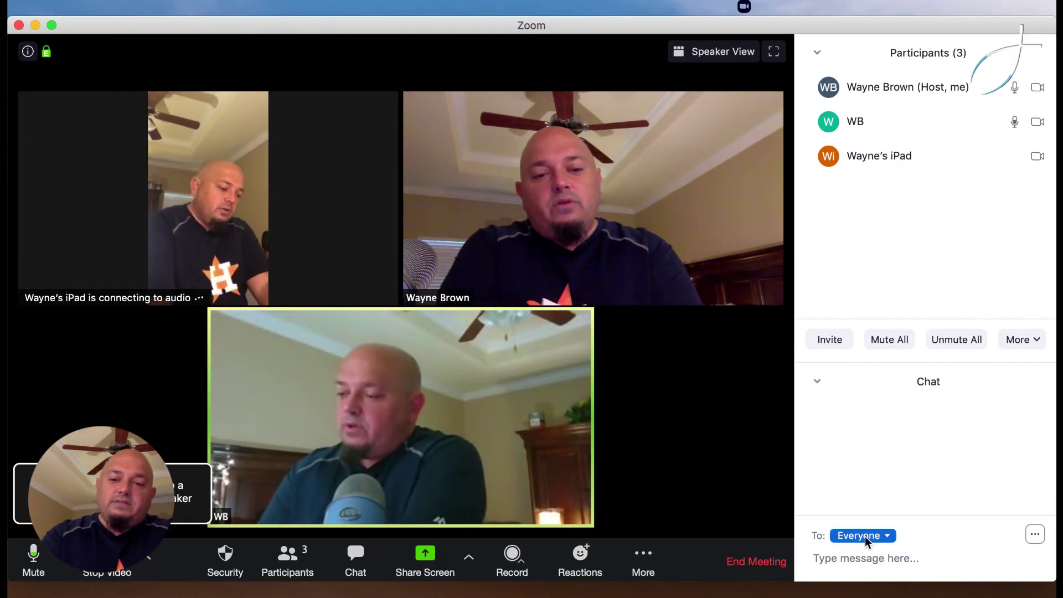
pyautogui.click(864, 535)
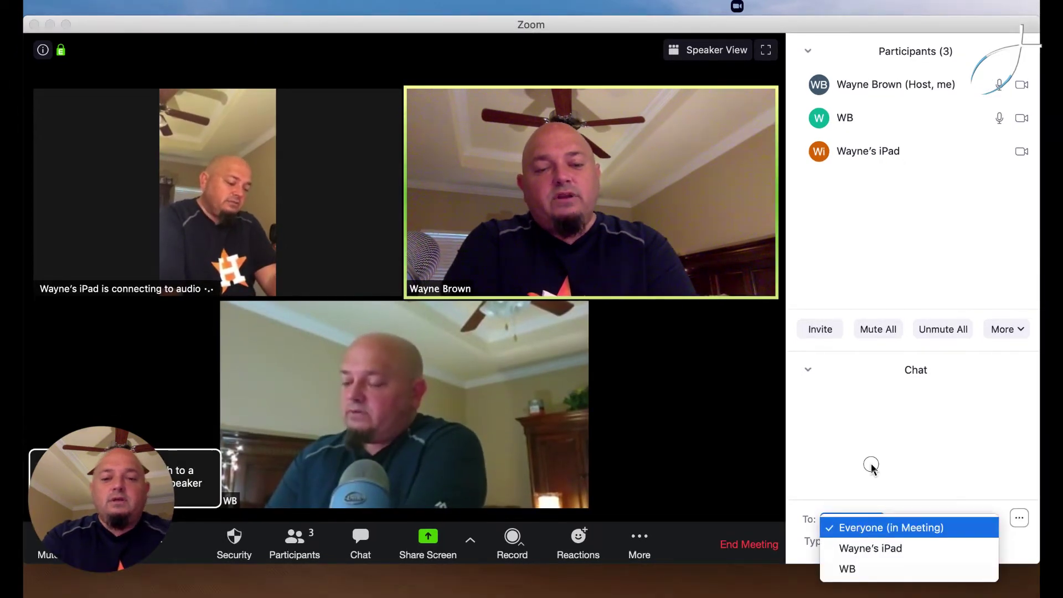
pyautogui.click(871, 467)
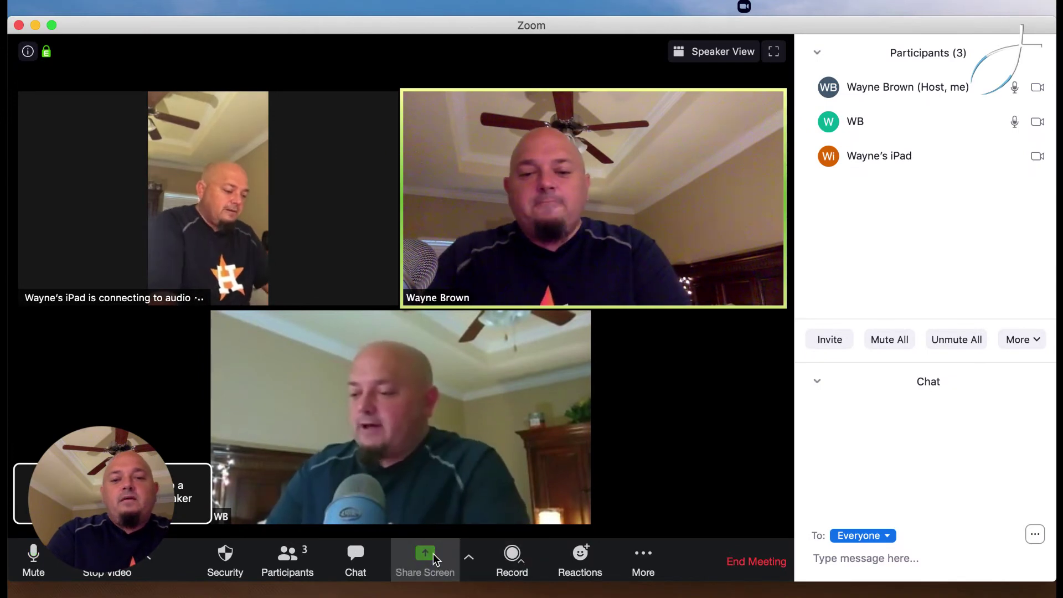
pyautogui.click(433, 553)
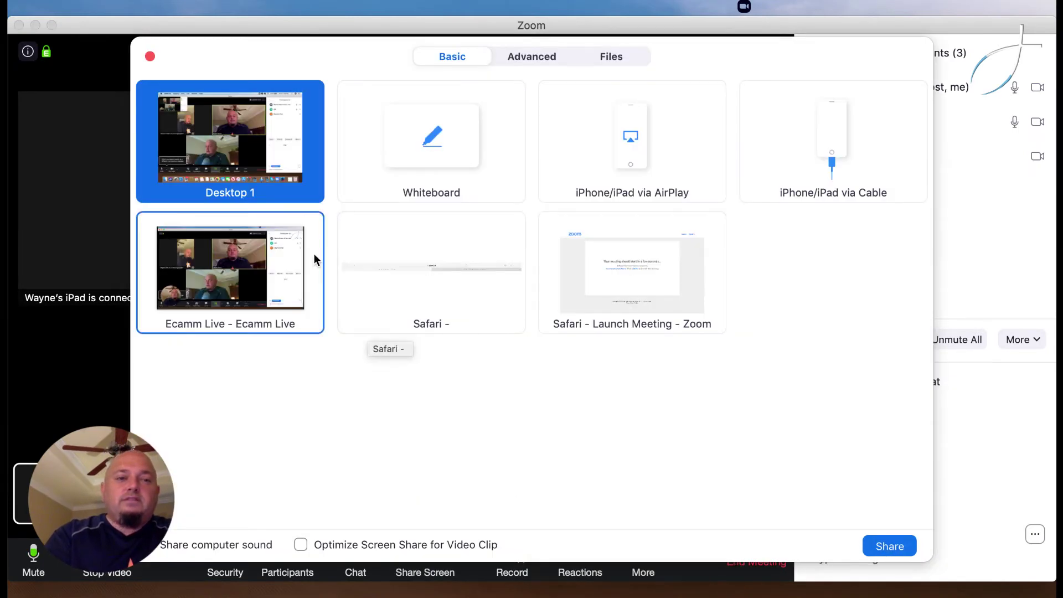
pyautogui.click(150, 57)
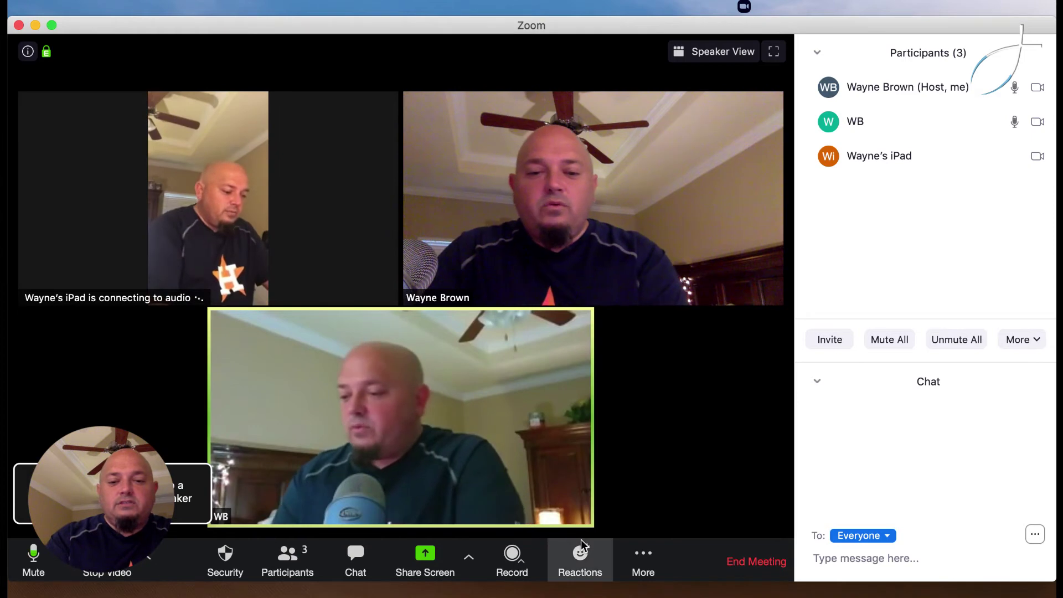
# - Send a thumbs-up reaction, check the More menu, then start Mute All
pyautogui.click(582, 554)
pyautogui.click(598, 514)
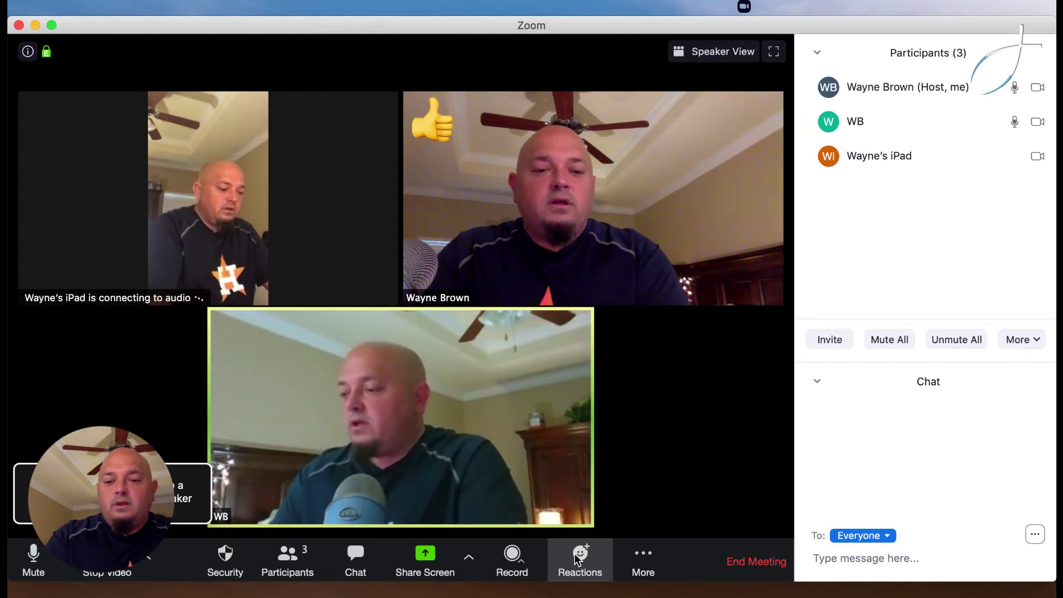
pyautogui.click(644, 553)
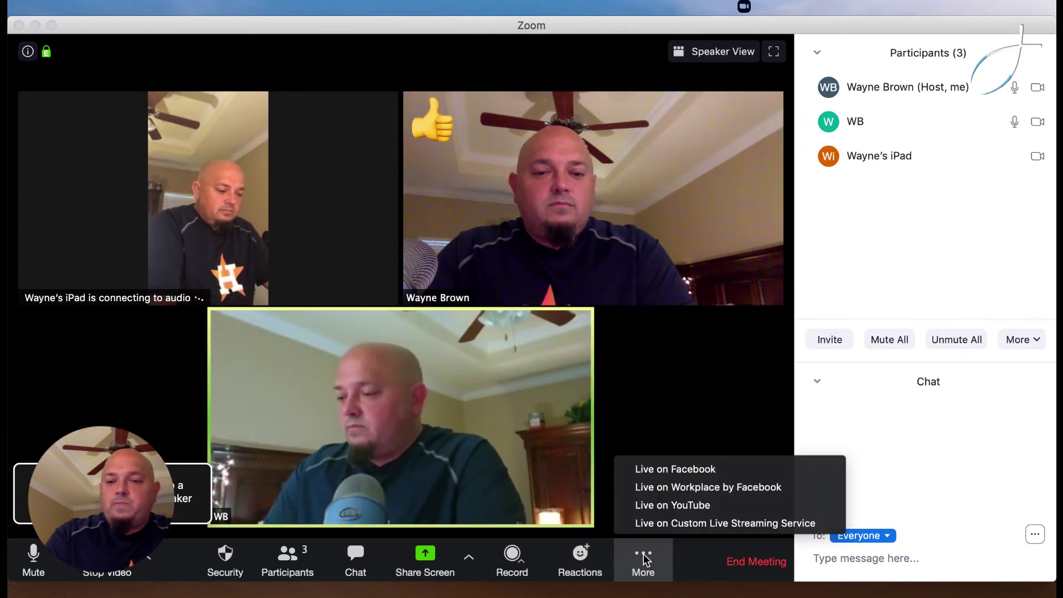
pyautogui.click(744, 434)
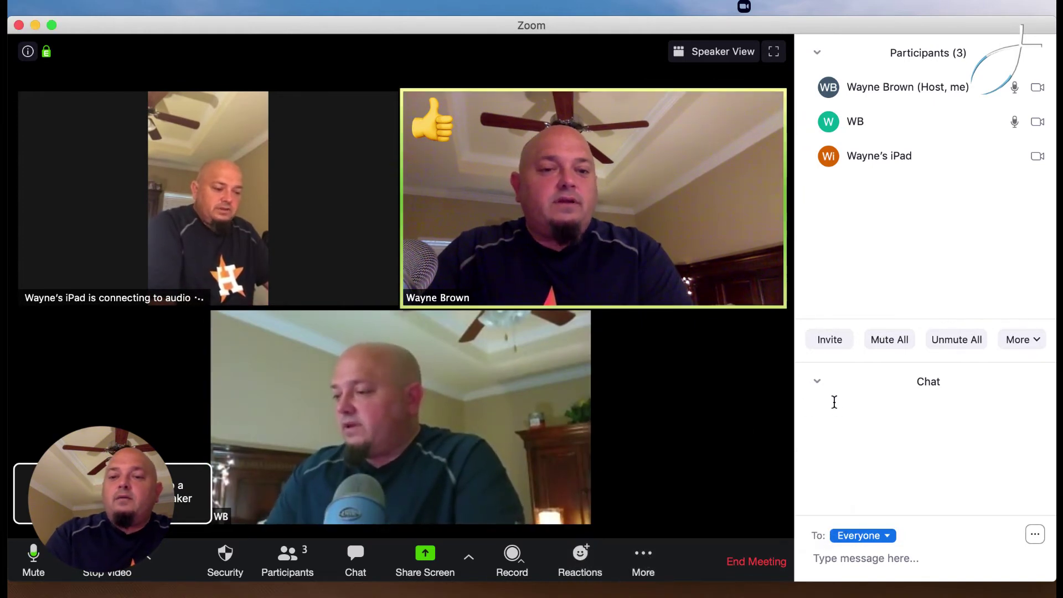
pyautogui.click(888, 339)
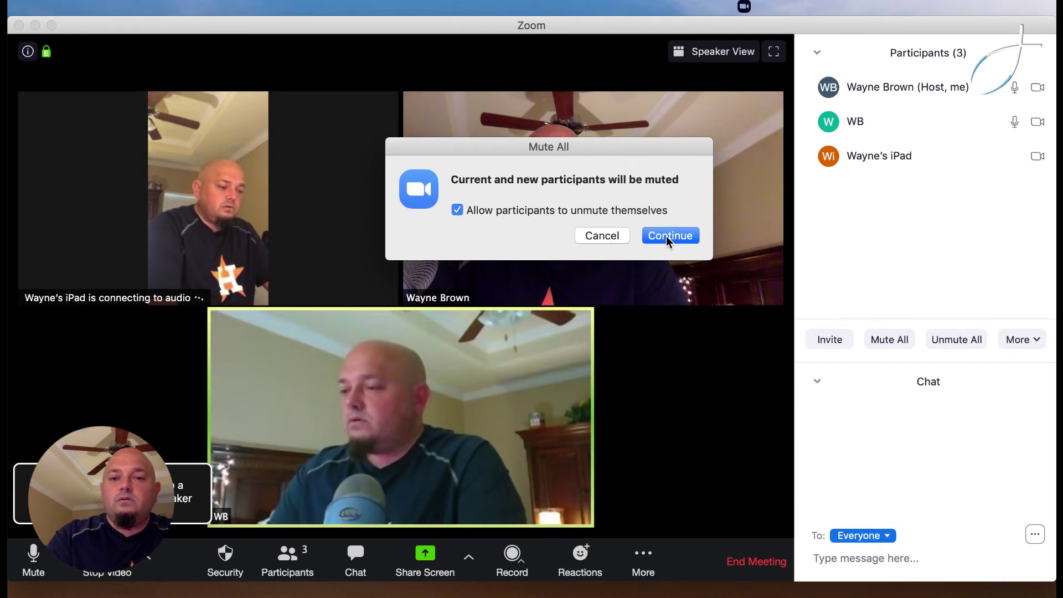
# - Confirm muting everyone, then Unmute All so all microphones are back on
pyautogui.click(666, 235)
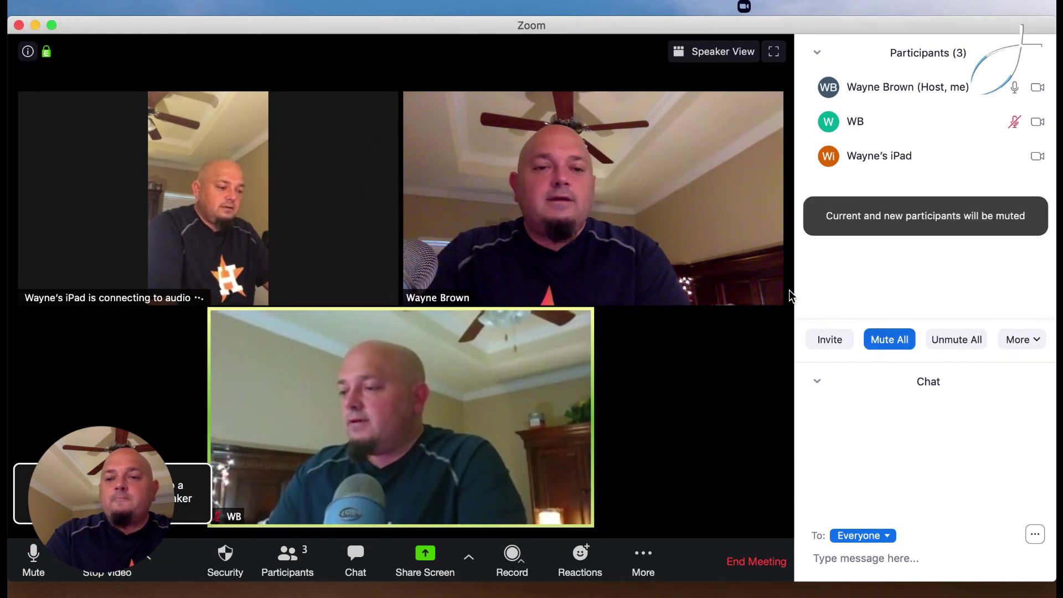
pyautogui.click(955, 338)
pyautogui.moveTo(692, 218)
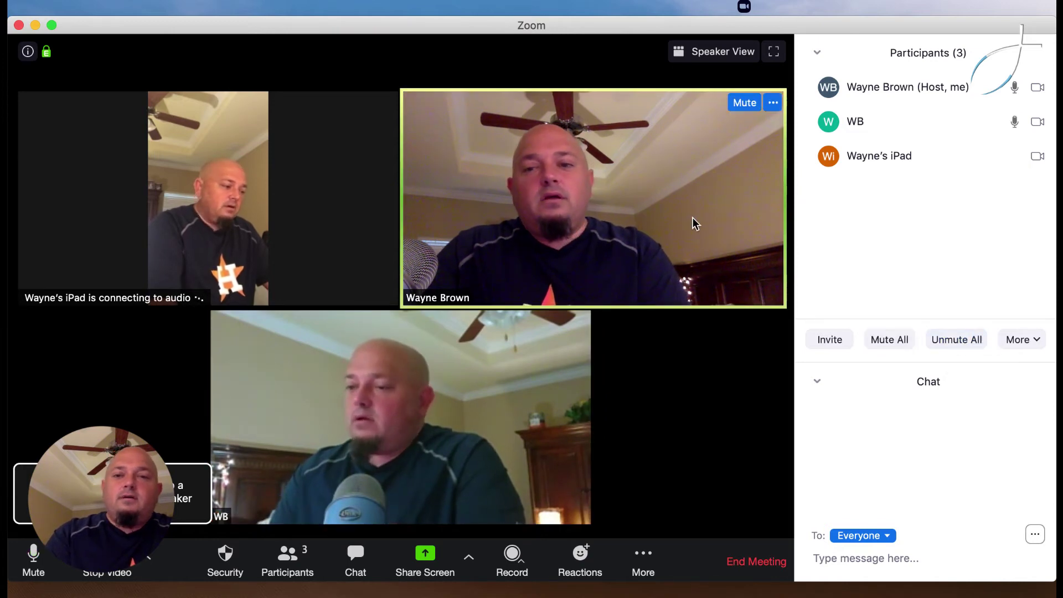
pyautogui.moveTo(348, 114)
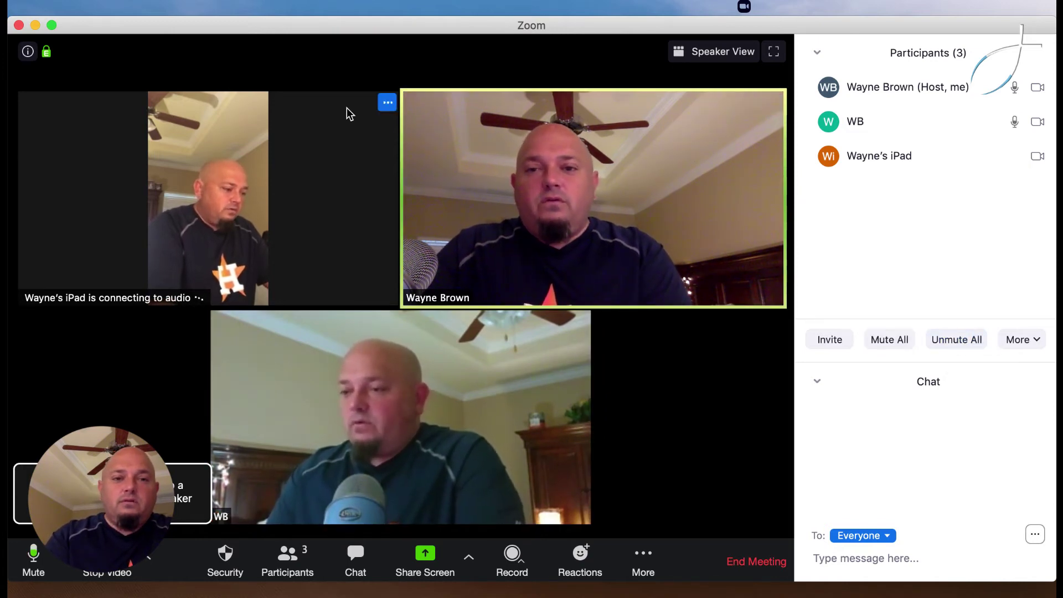
pyautogui.click(386, 104)
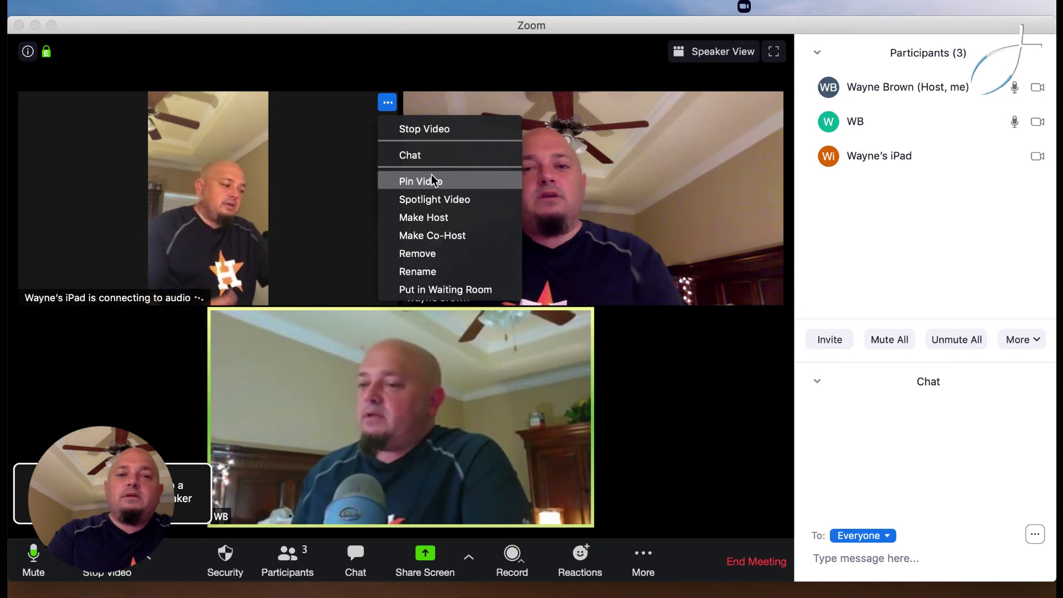
pyautogui.click(428, 179)
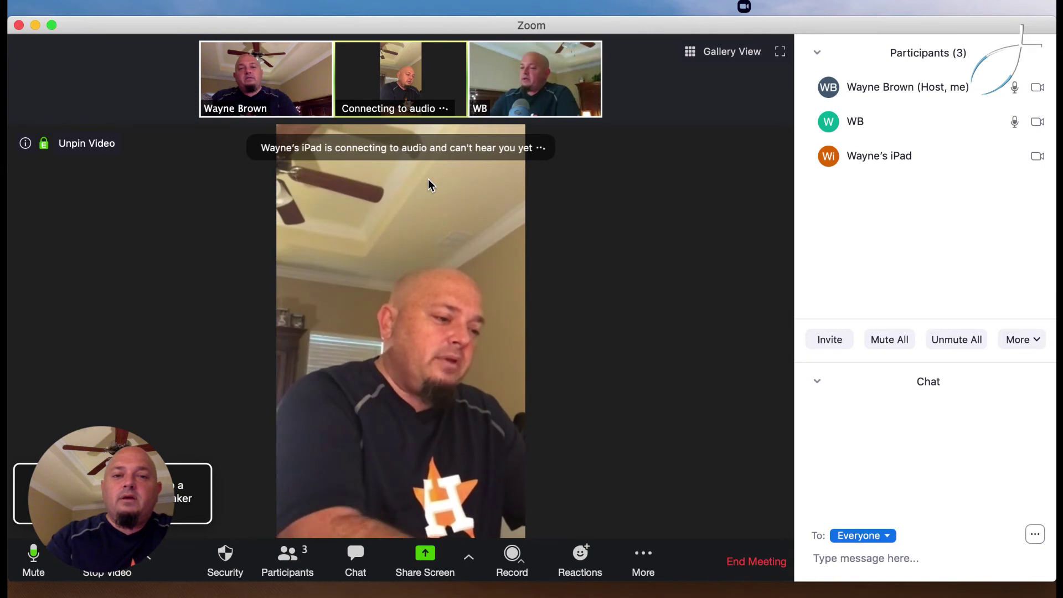
pyautogui.moveTo(487, 108)
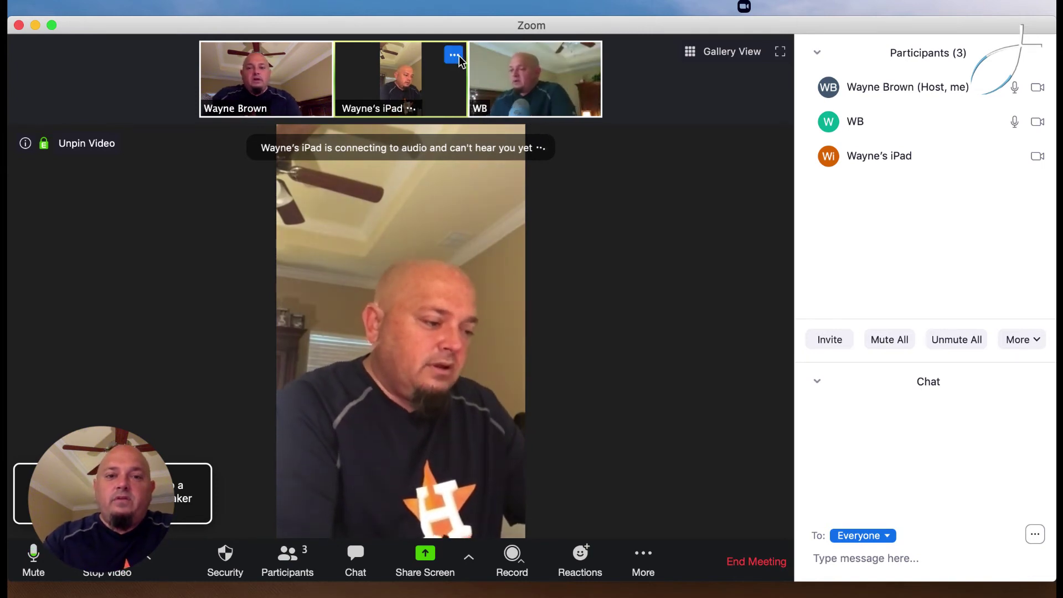
pyautogui.click(458, 57)
pyautogui.click(480, 134)
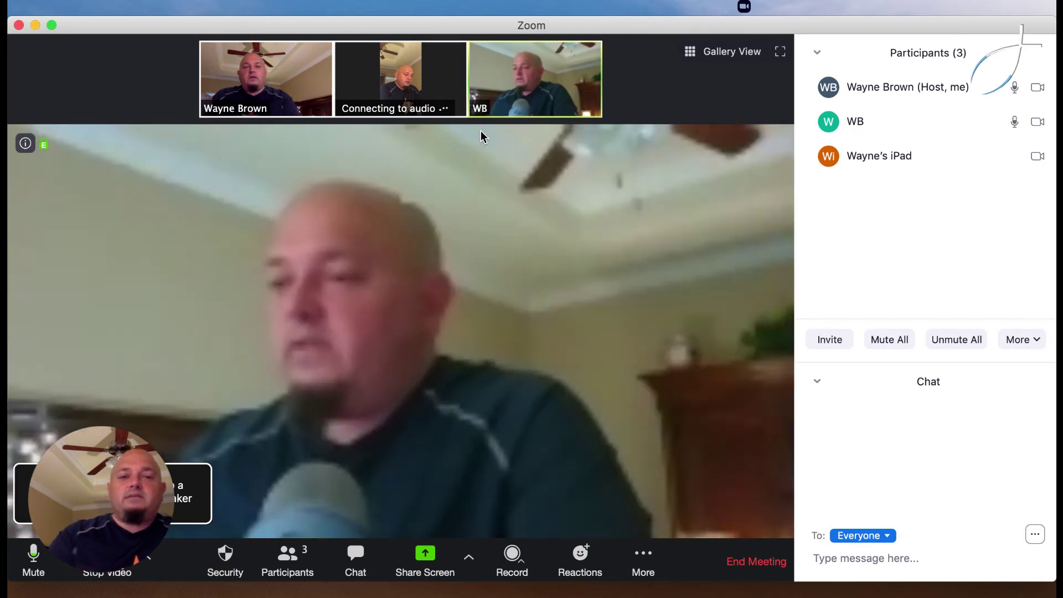
pyautogui.click(681, 47)
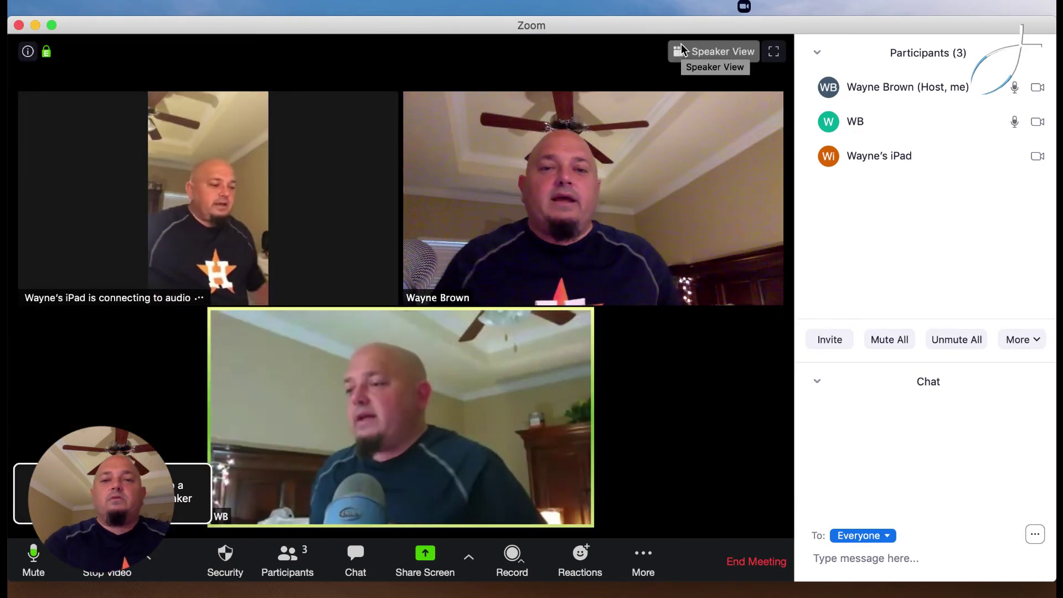
pyautogui.moveTo(680, 140)
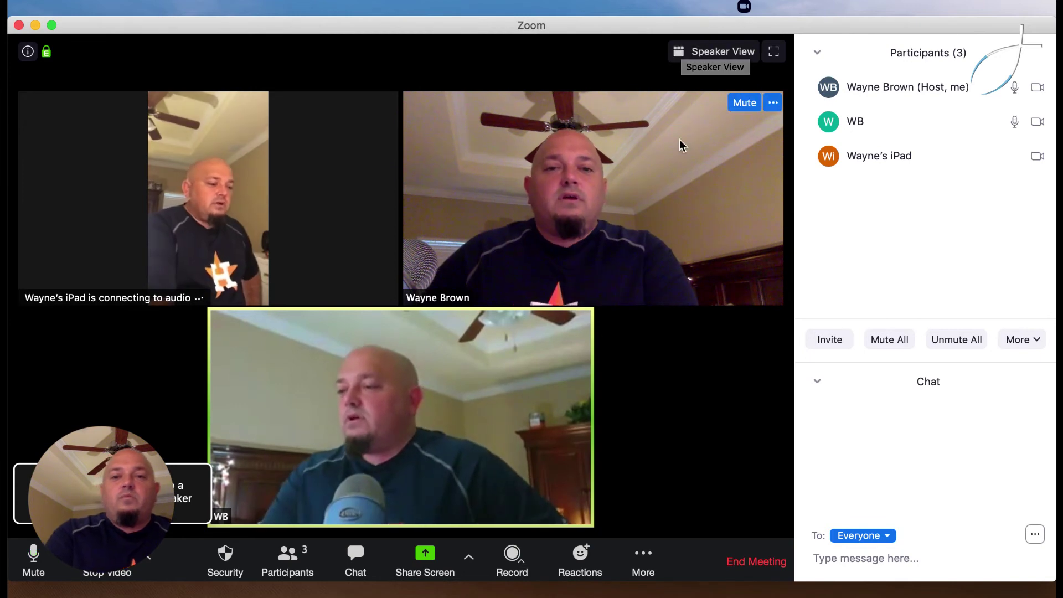
pyautogui.click(773, 103)
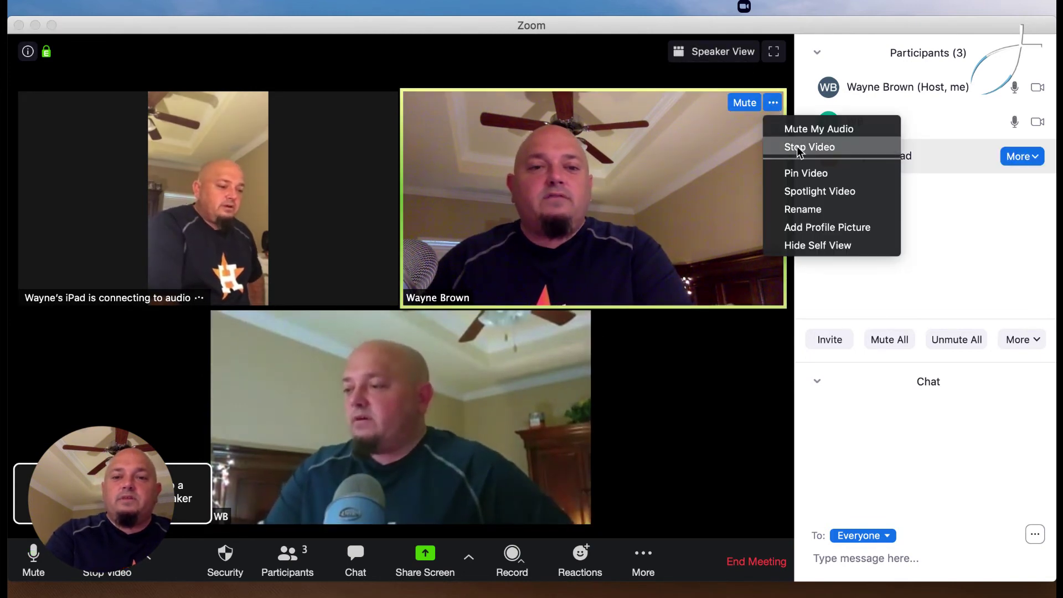
pyautogui.click(804, 171)
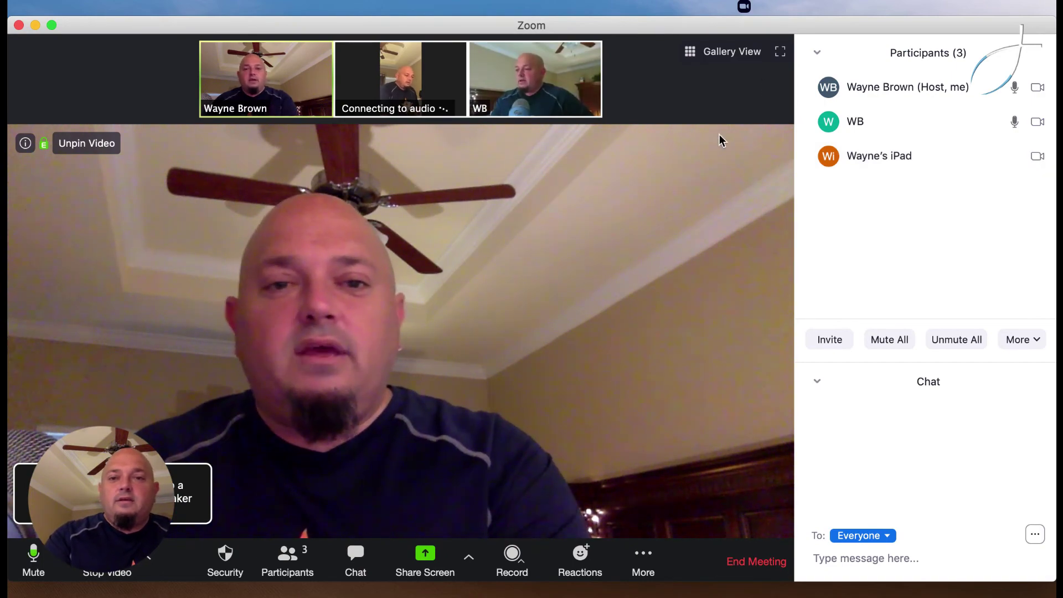
pyautogui.moveTo(321, 71)
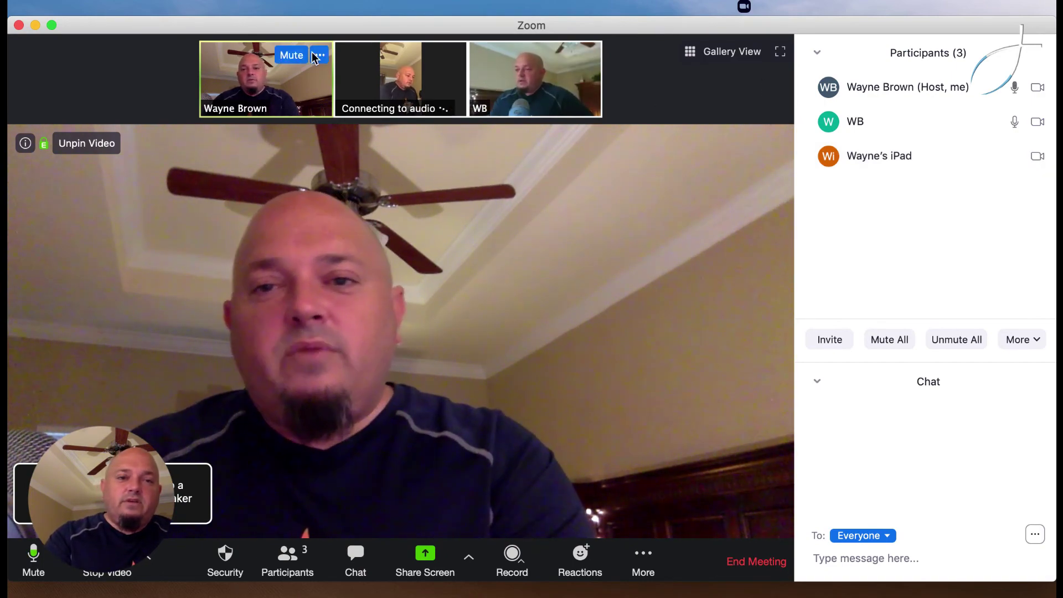
pyautogui.click(320, 56)
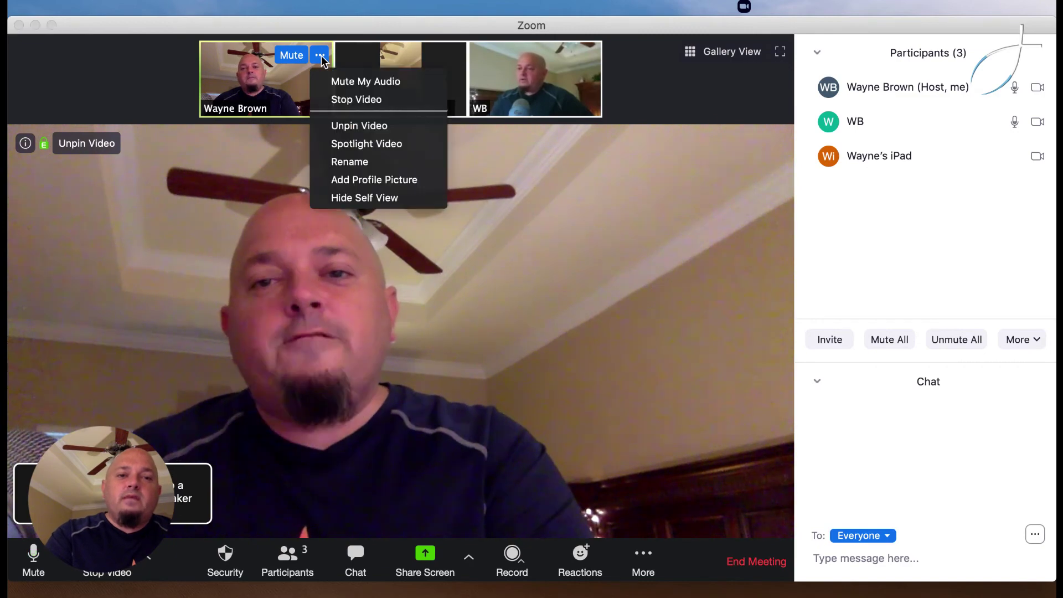
pyautogui.click(342, 124)
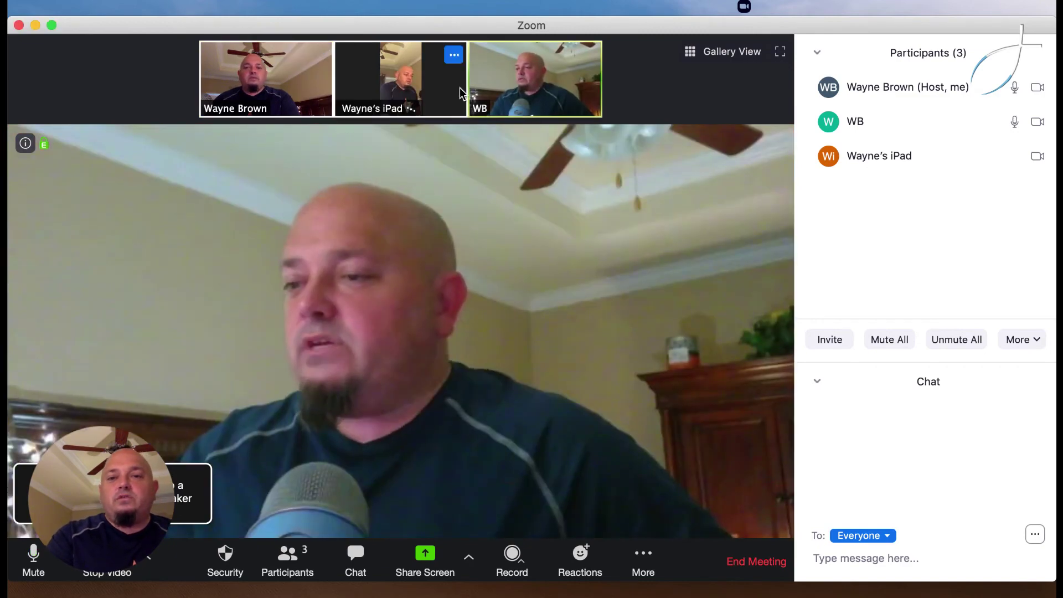
pyautogui.click(698, 52)
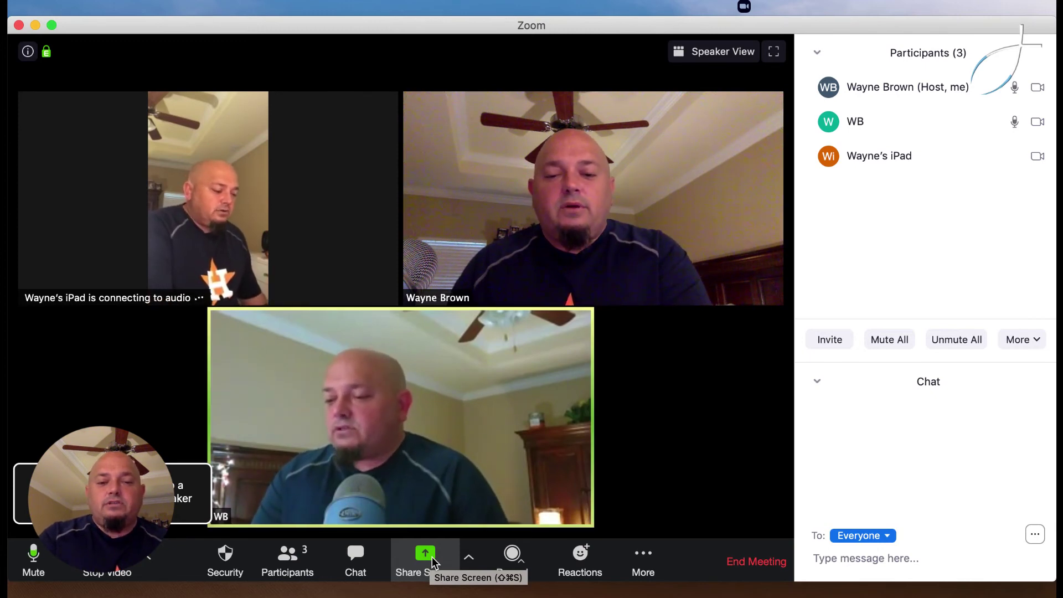
# - Browse the Advanced and Files share options, then share a blank Whiteboard from the Basic choices
pyautogui.click(432, 556)
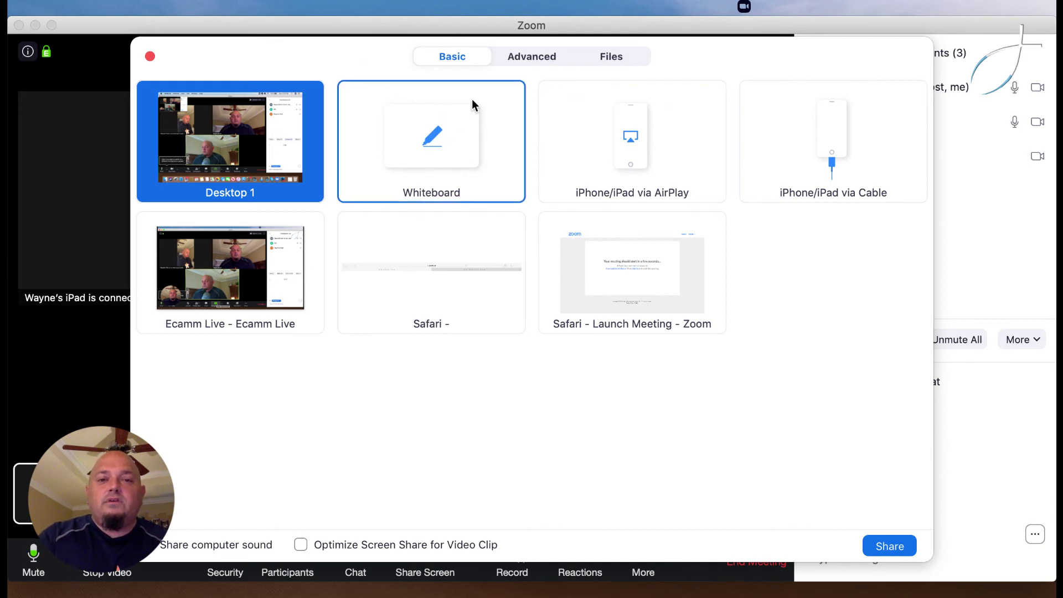
pyautogui.click(536, 57)
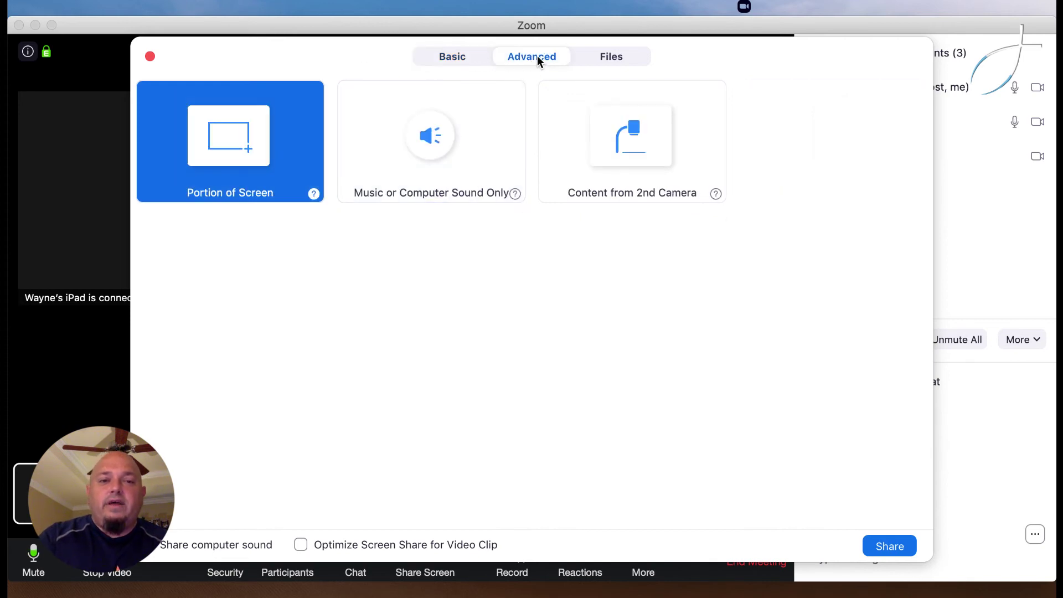
pyautogui.click(616, 58)
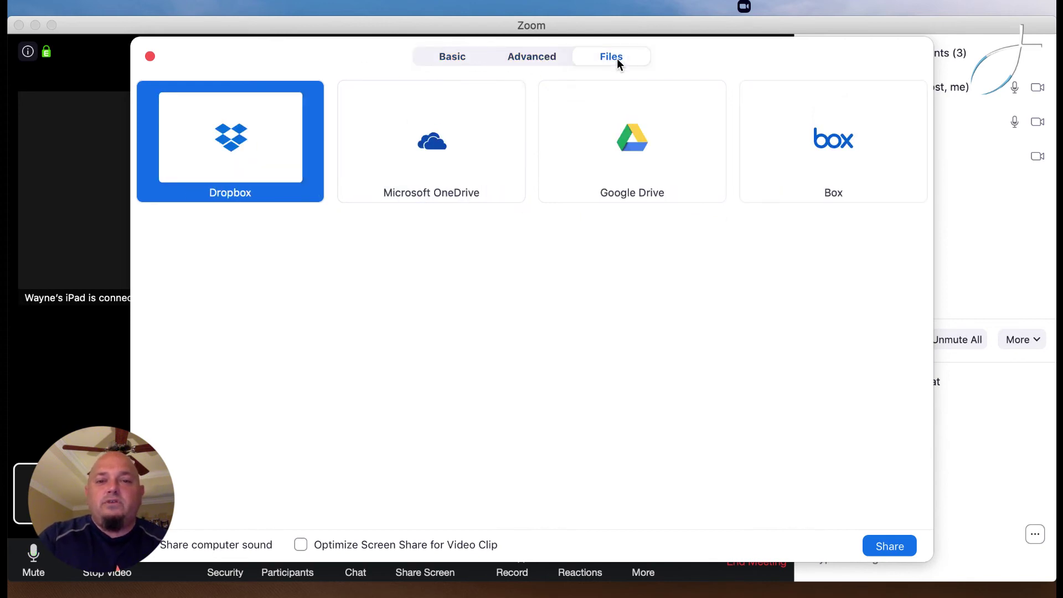
pyautogui.click(469, 58)
pyautogui.click(452, 133)
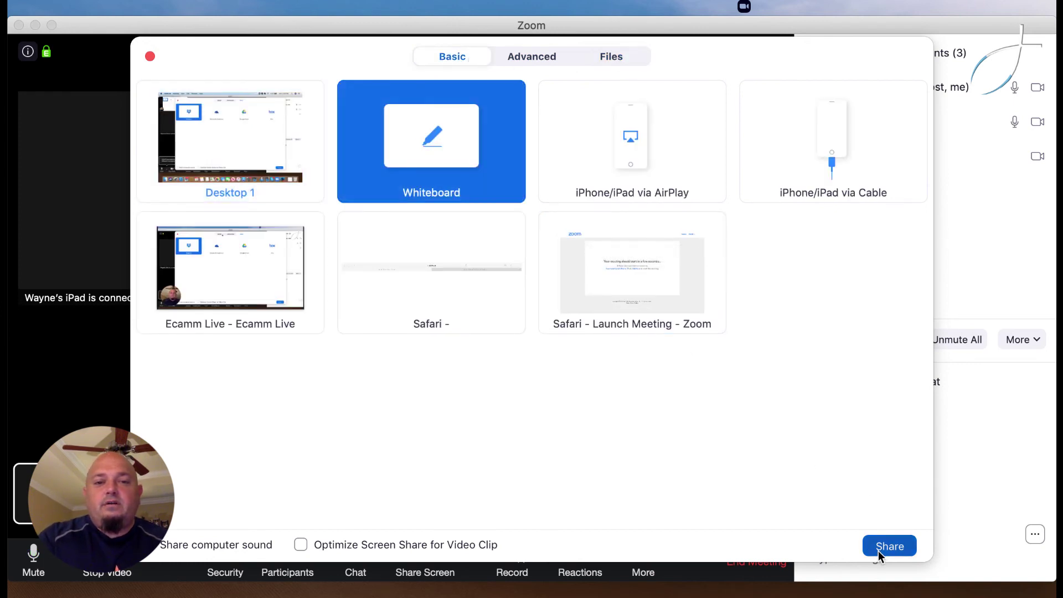
pyautogui.press('Return')
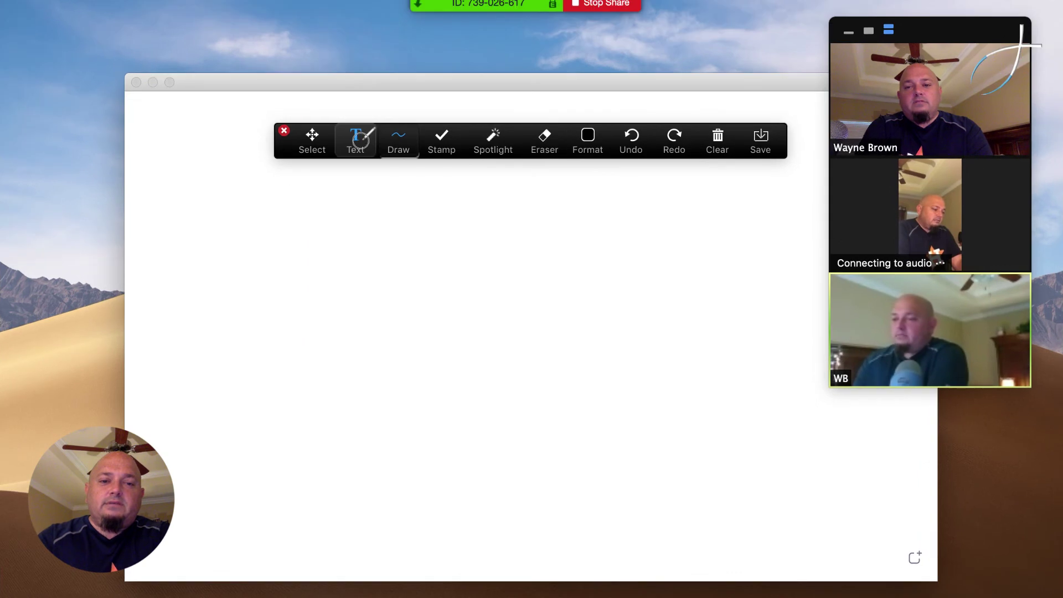
# - Place a text box in the whiteboard's upper middle and begin the message with 'Thank'
pyautogui.click(362, 155)
pyautogui.click(361, 268)
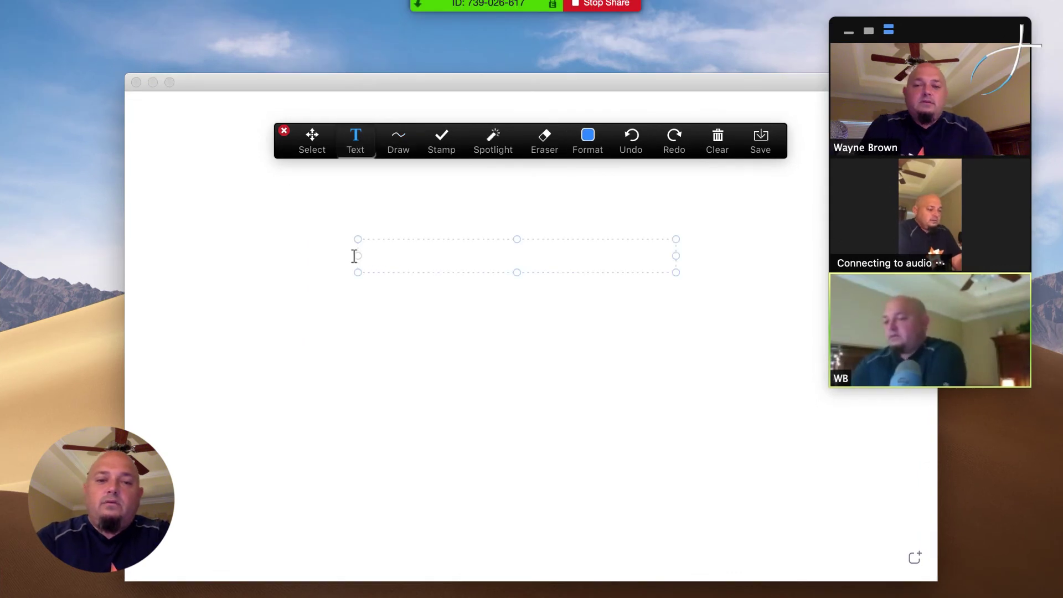
pyautogui.write('Thank you for serving our community by leading a small group!')
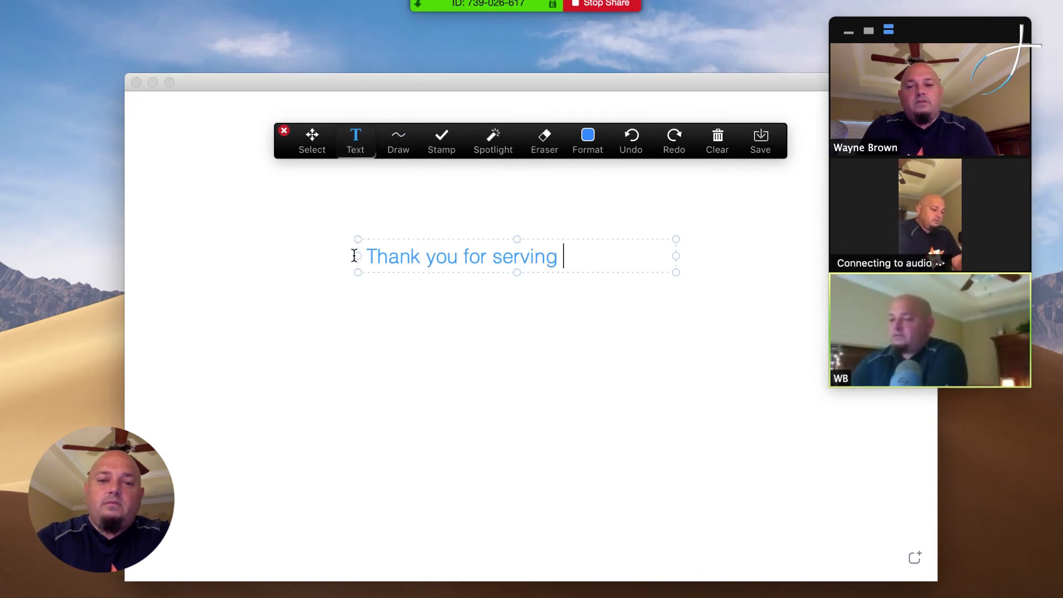